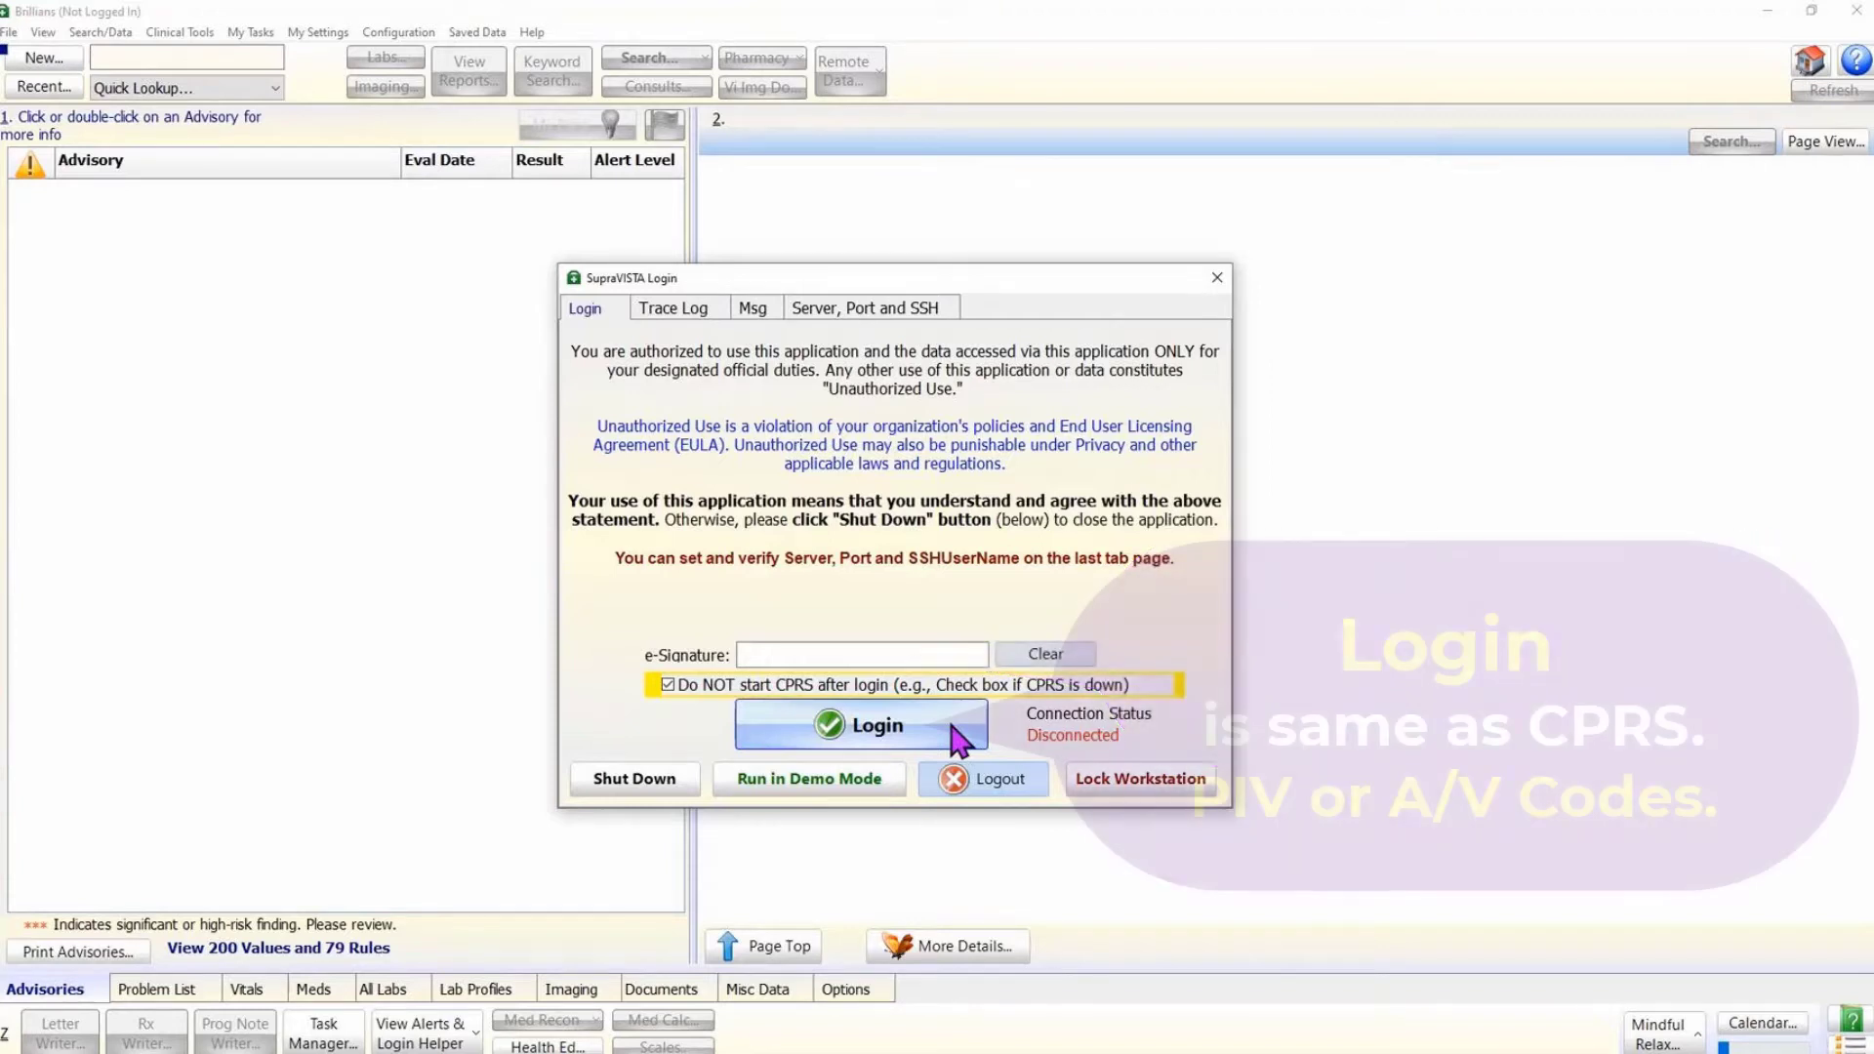
- Log in and read the Lab and Imaging - Quick Review advisory down to the abnormal labs
{"action": "left_click", "coordinate": [953, 733]}
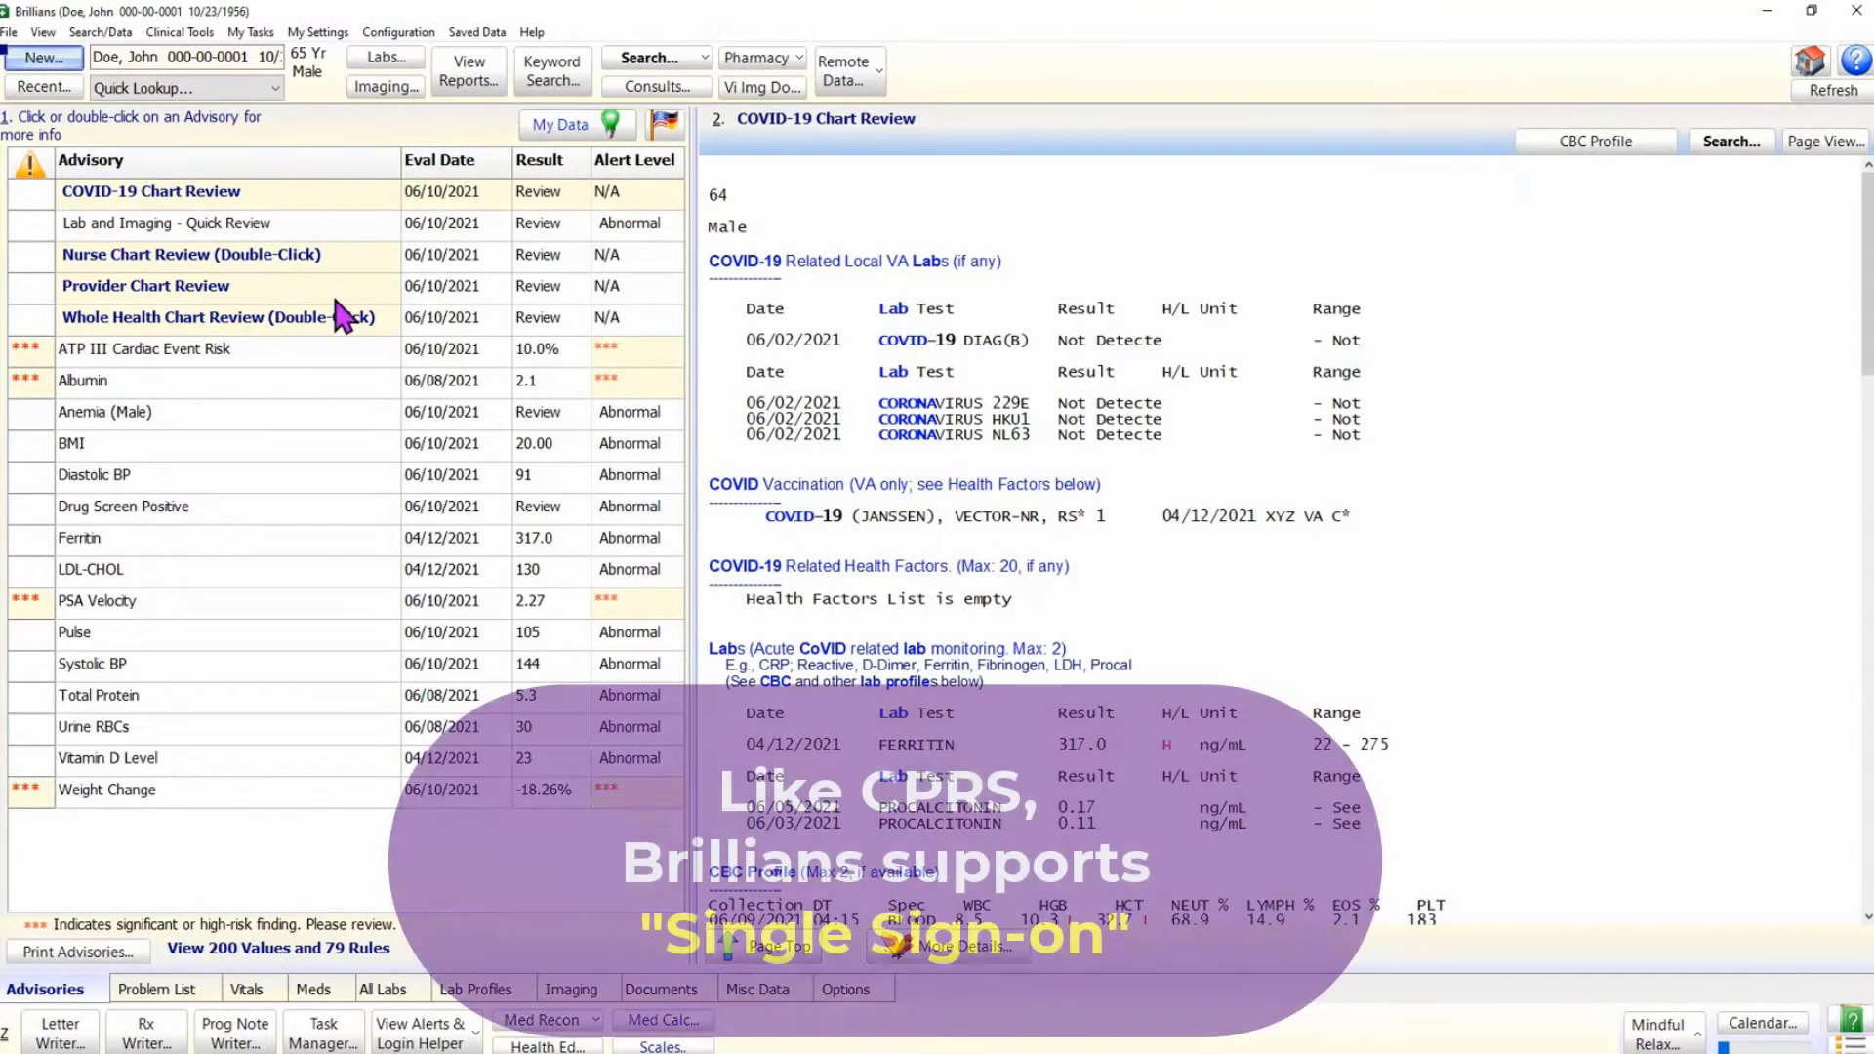
{"action": "left_click", "coordinate": [272, 231]}
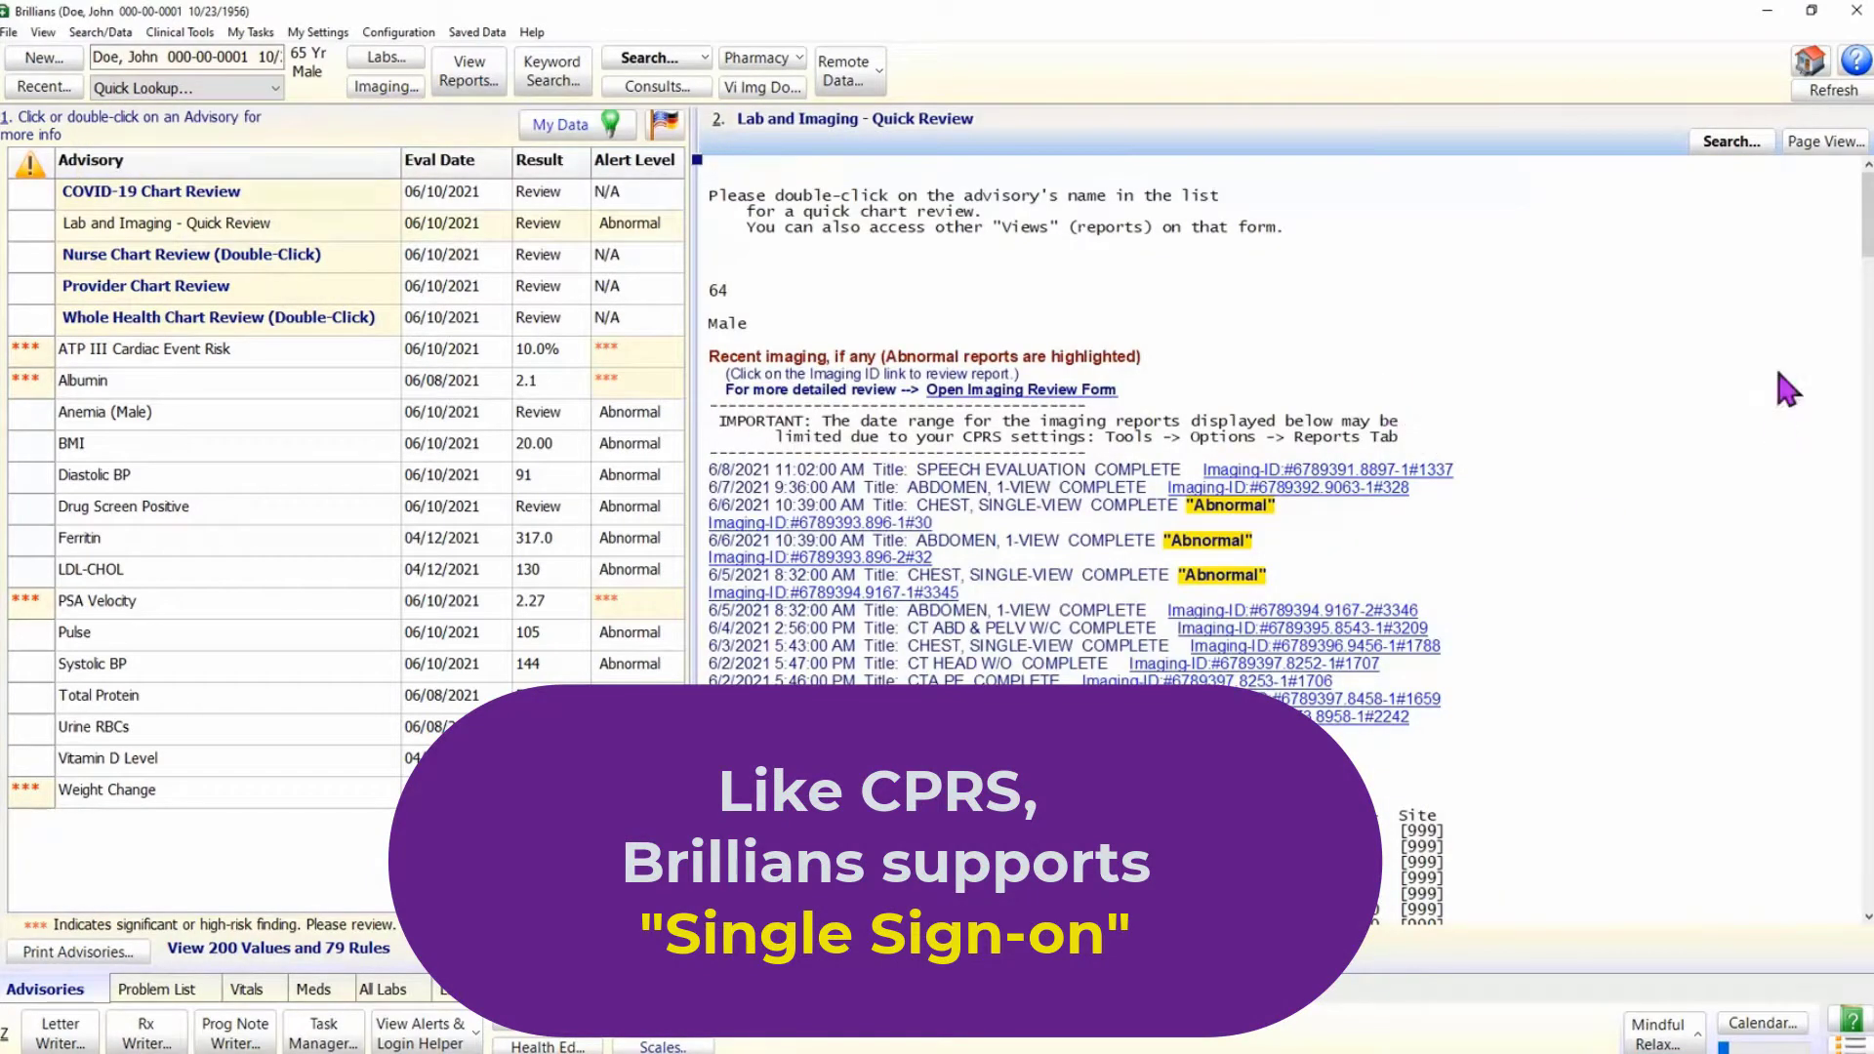
{"action": "left_click_drag", "start_coordinate": [1865, 210], "coordinate": [1866, 271]}
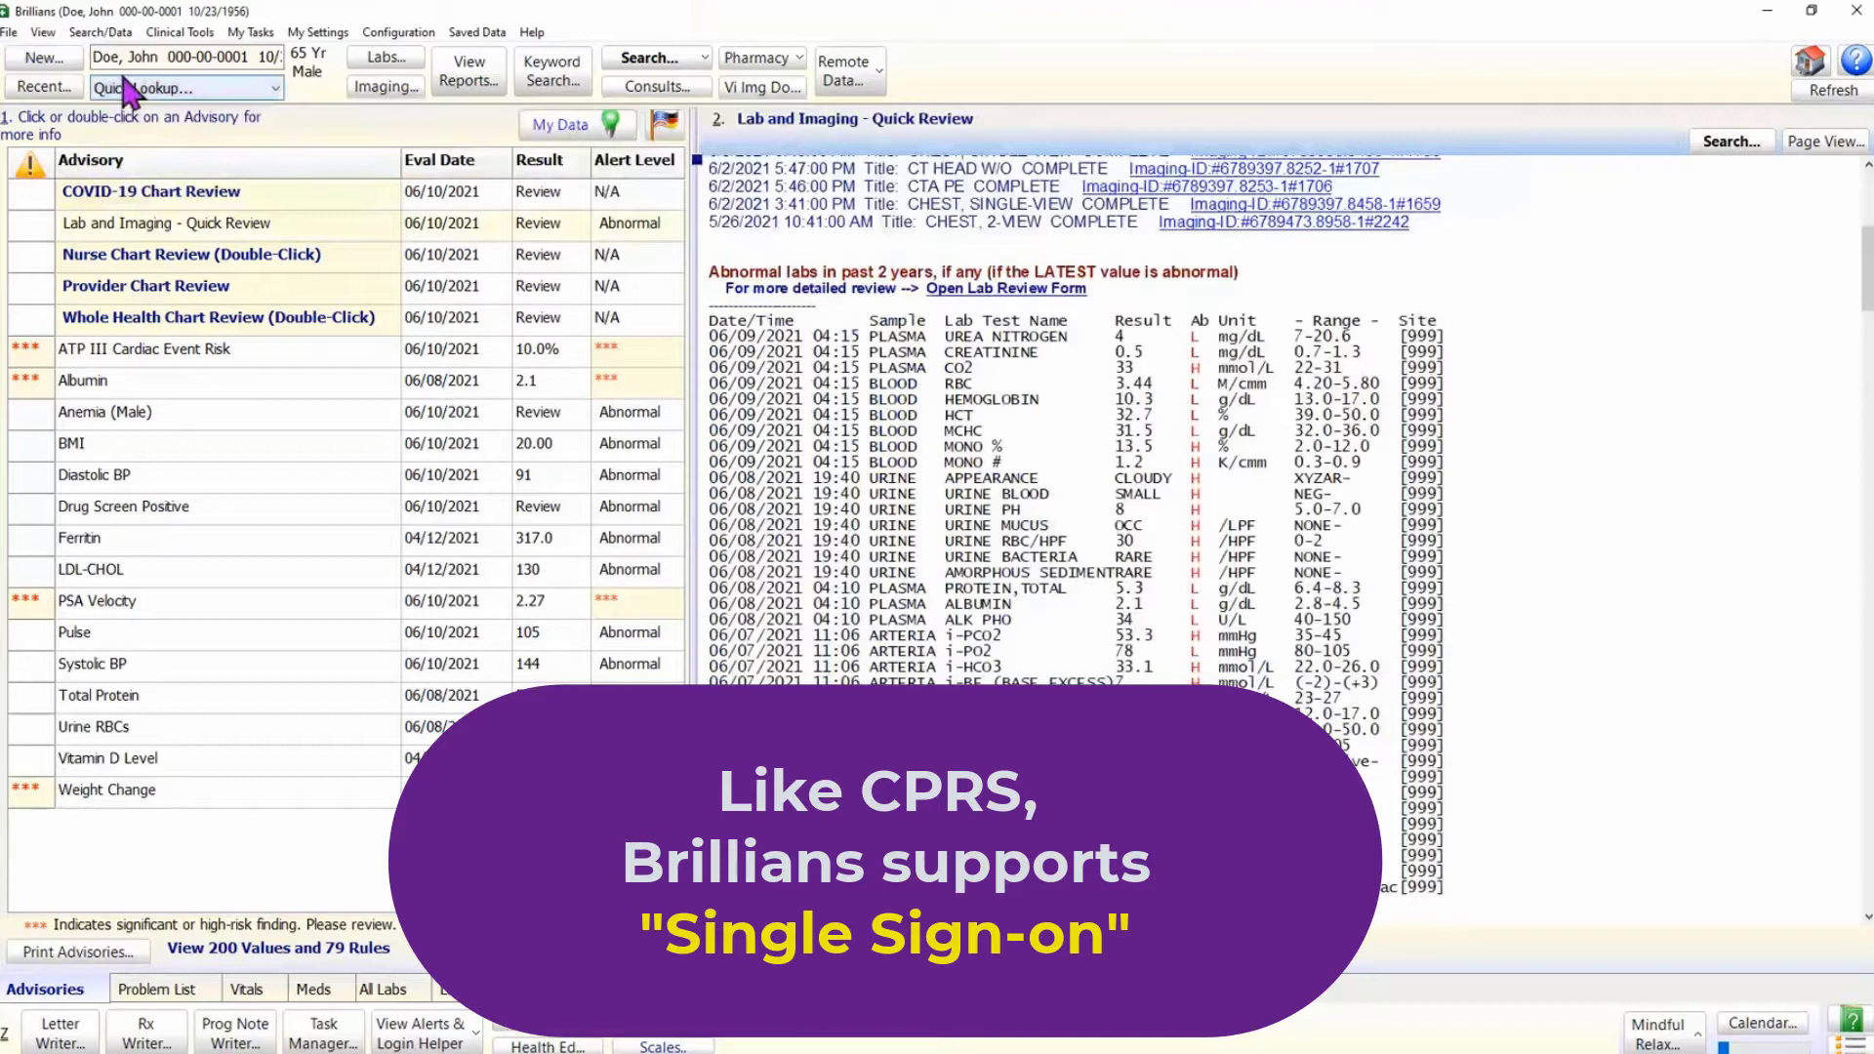
{"action": "mouse_move", "coordinate": [147, 49]}
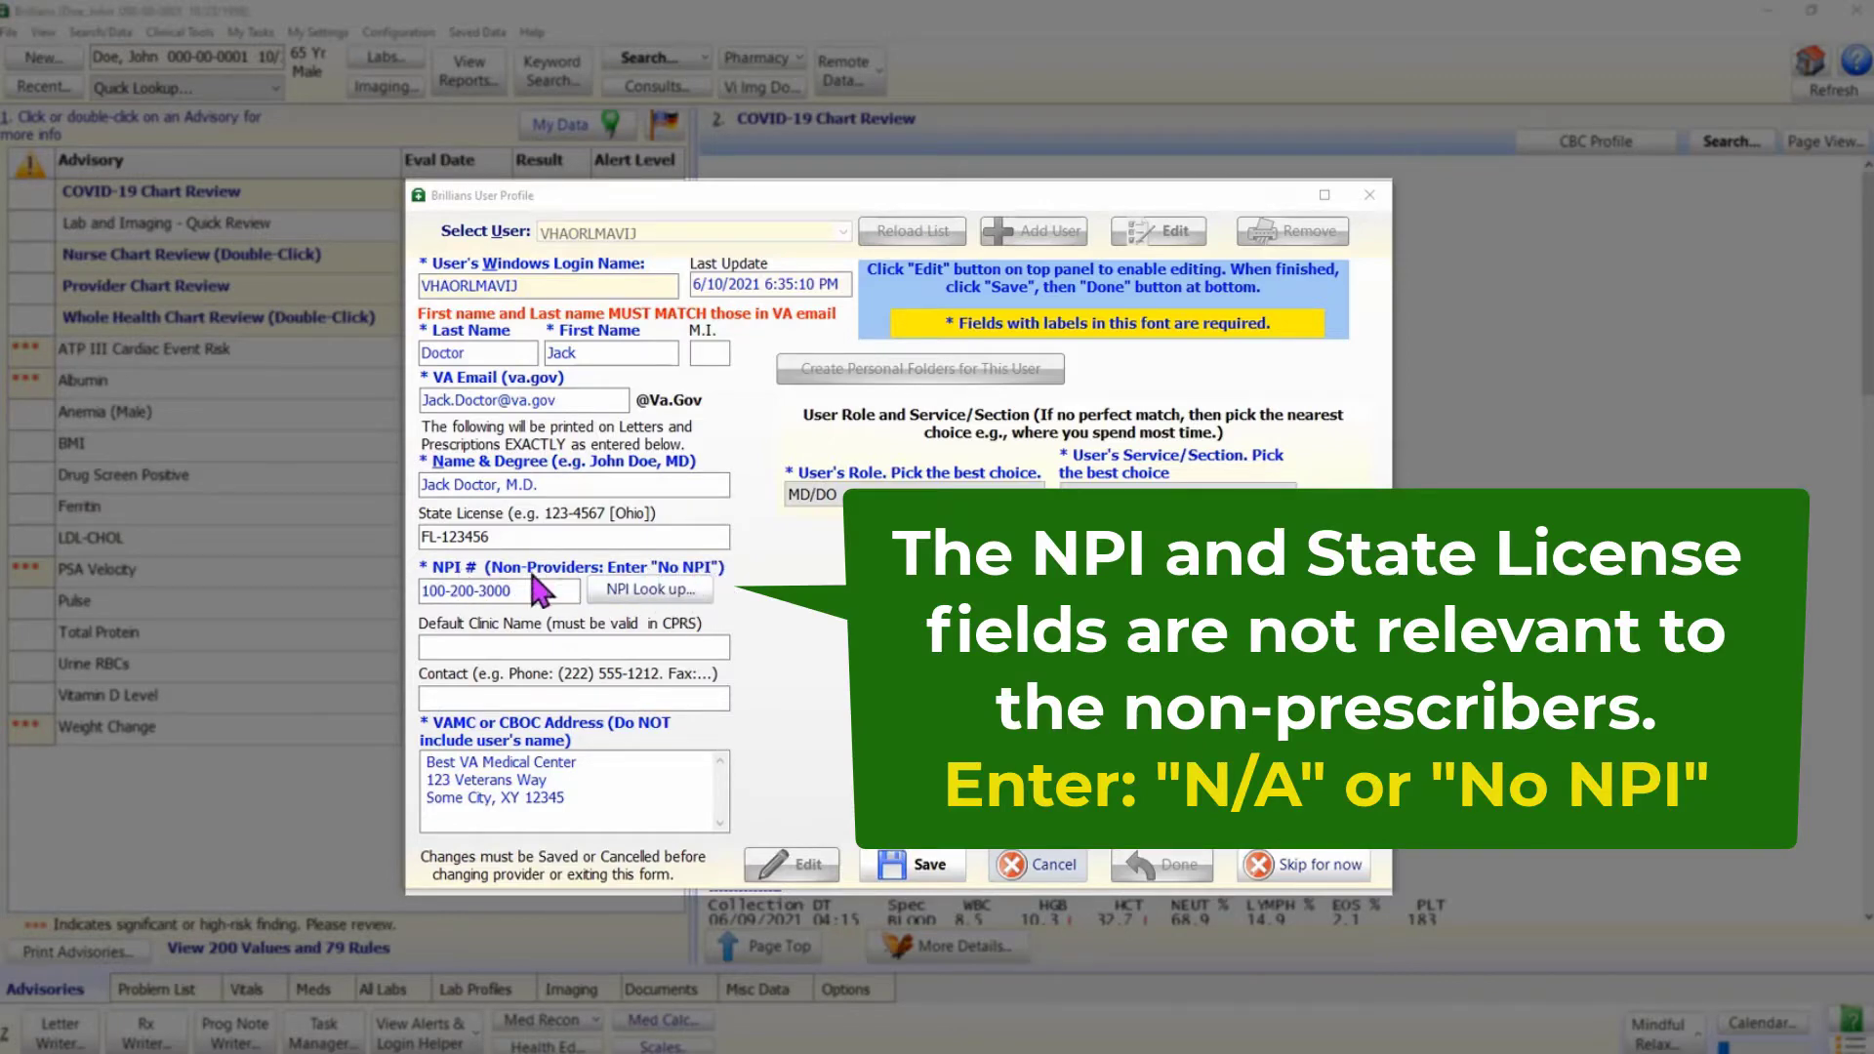
- In the user profile, choose MD/DO as the role and Primary Care as the service, then save and close the form
{"action": "left_click", "coordinate": [559, 589]}
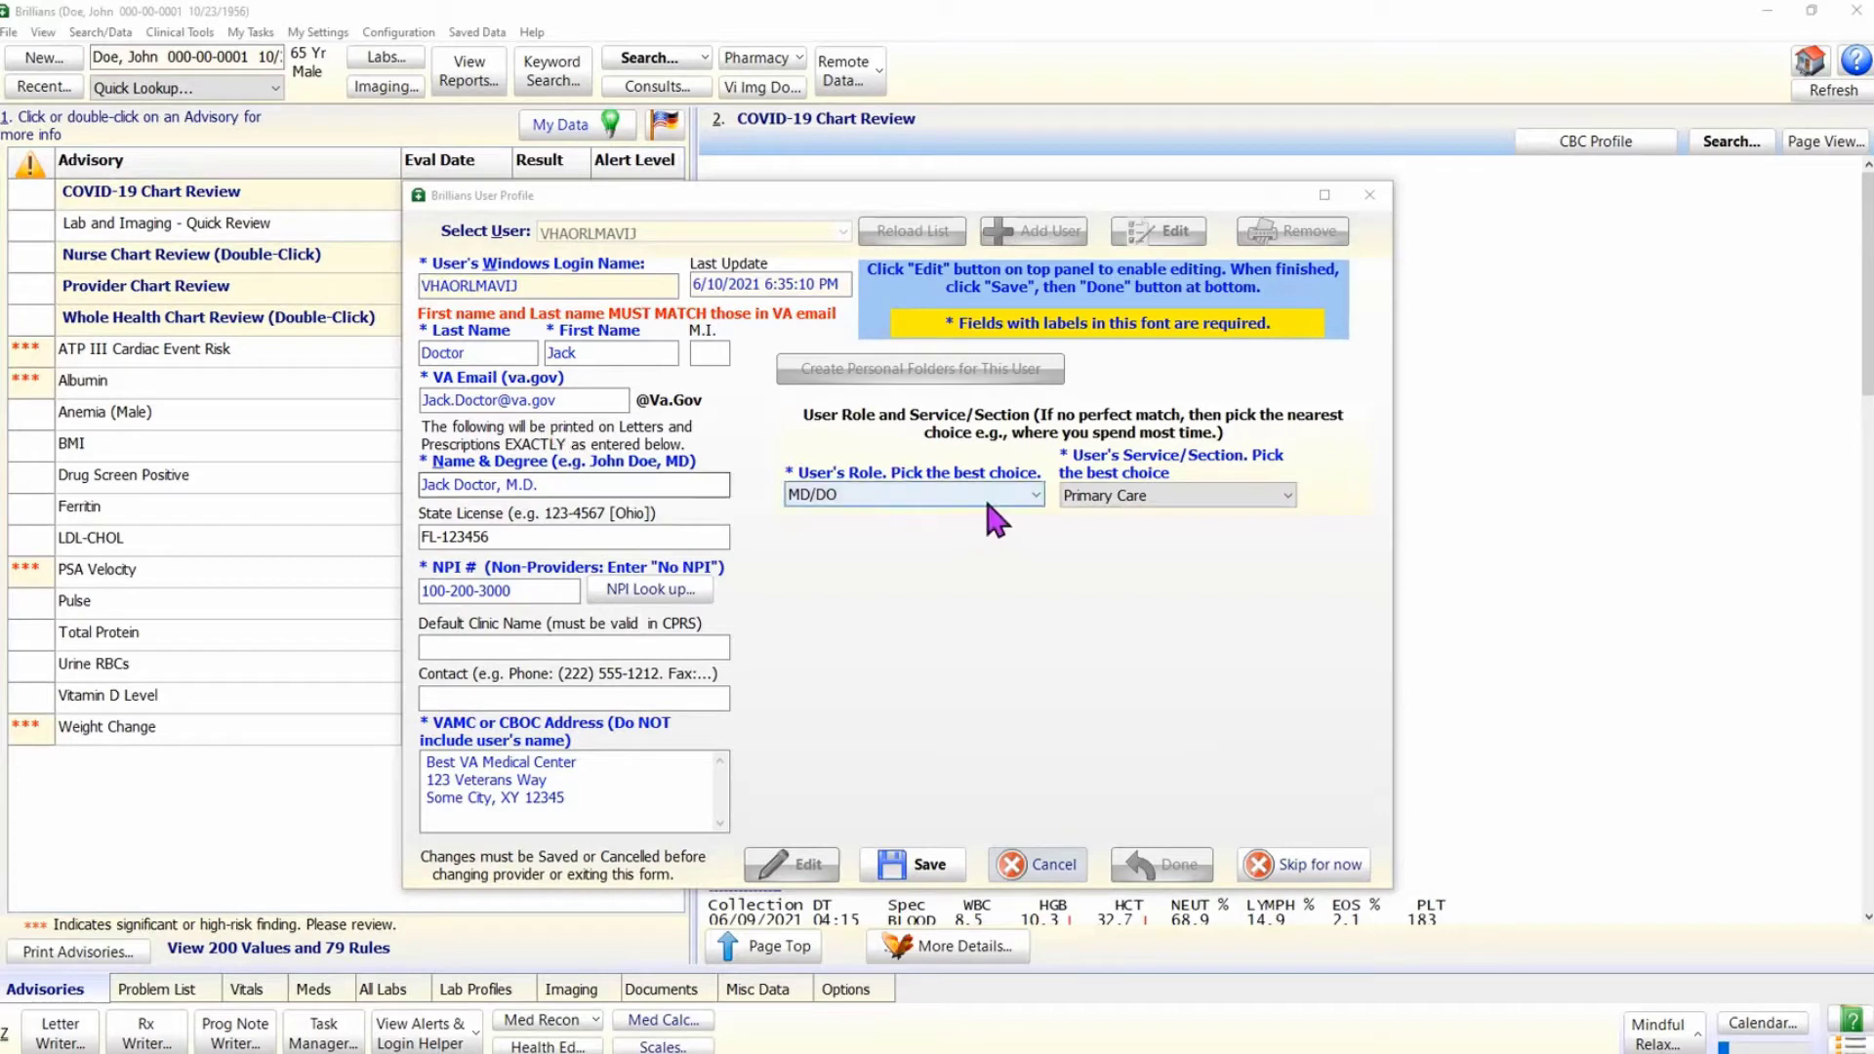
{"action": "left_click", "coordinate": [1036, 495]}
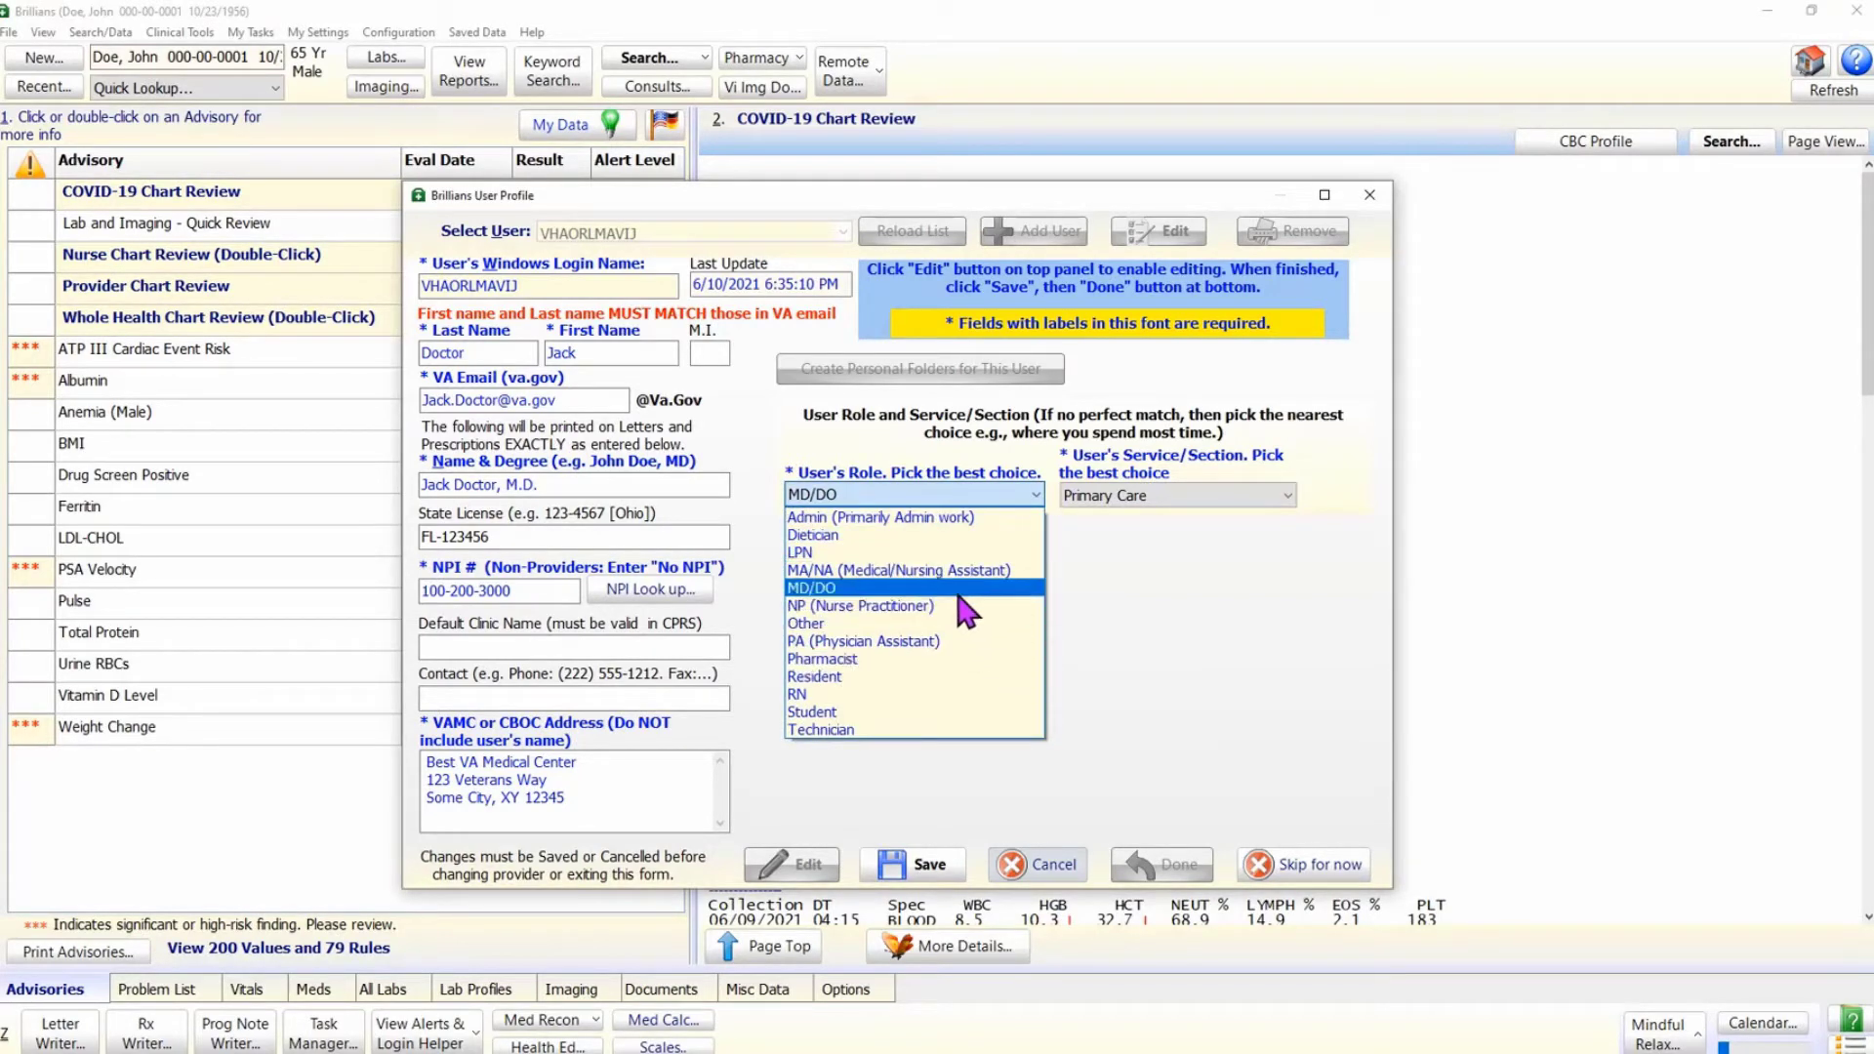
{"action": "left_click", "coordinate": [1099, 597]}
{"action": "left_click", "coordinate": [1286, 496]}
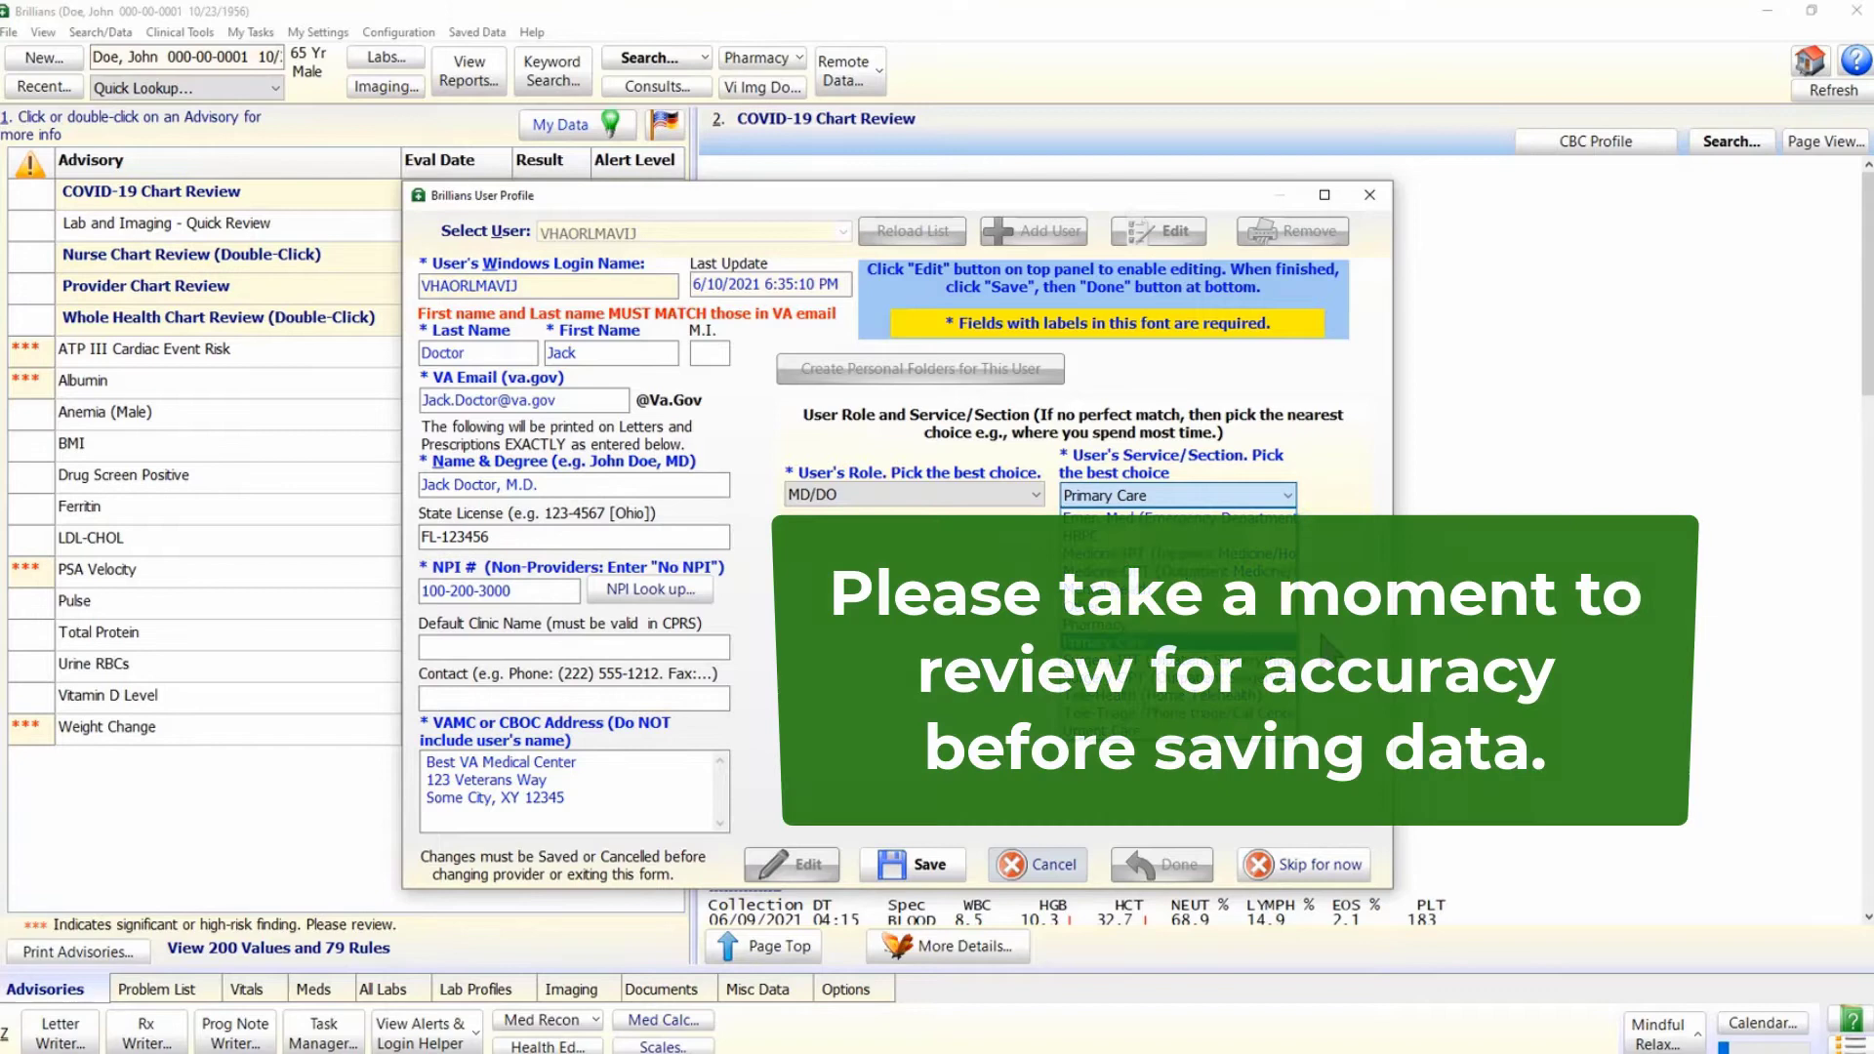
{"action": "left_click", "coordinate": [1211, 642]}
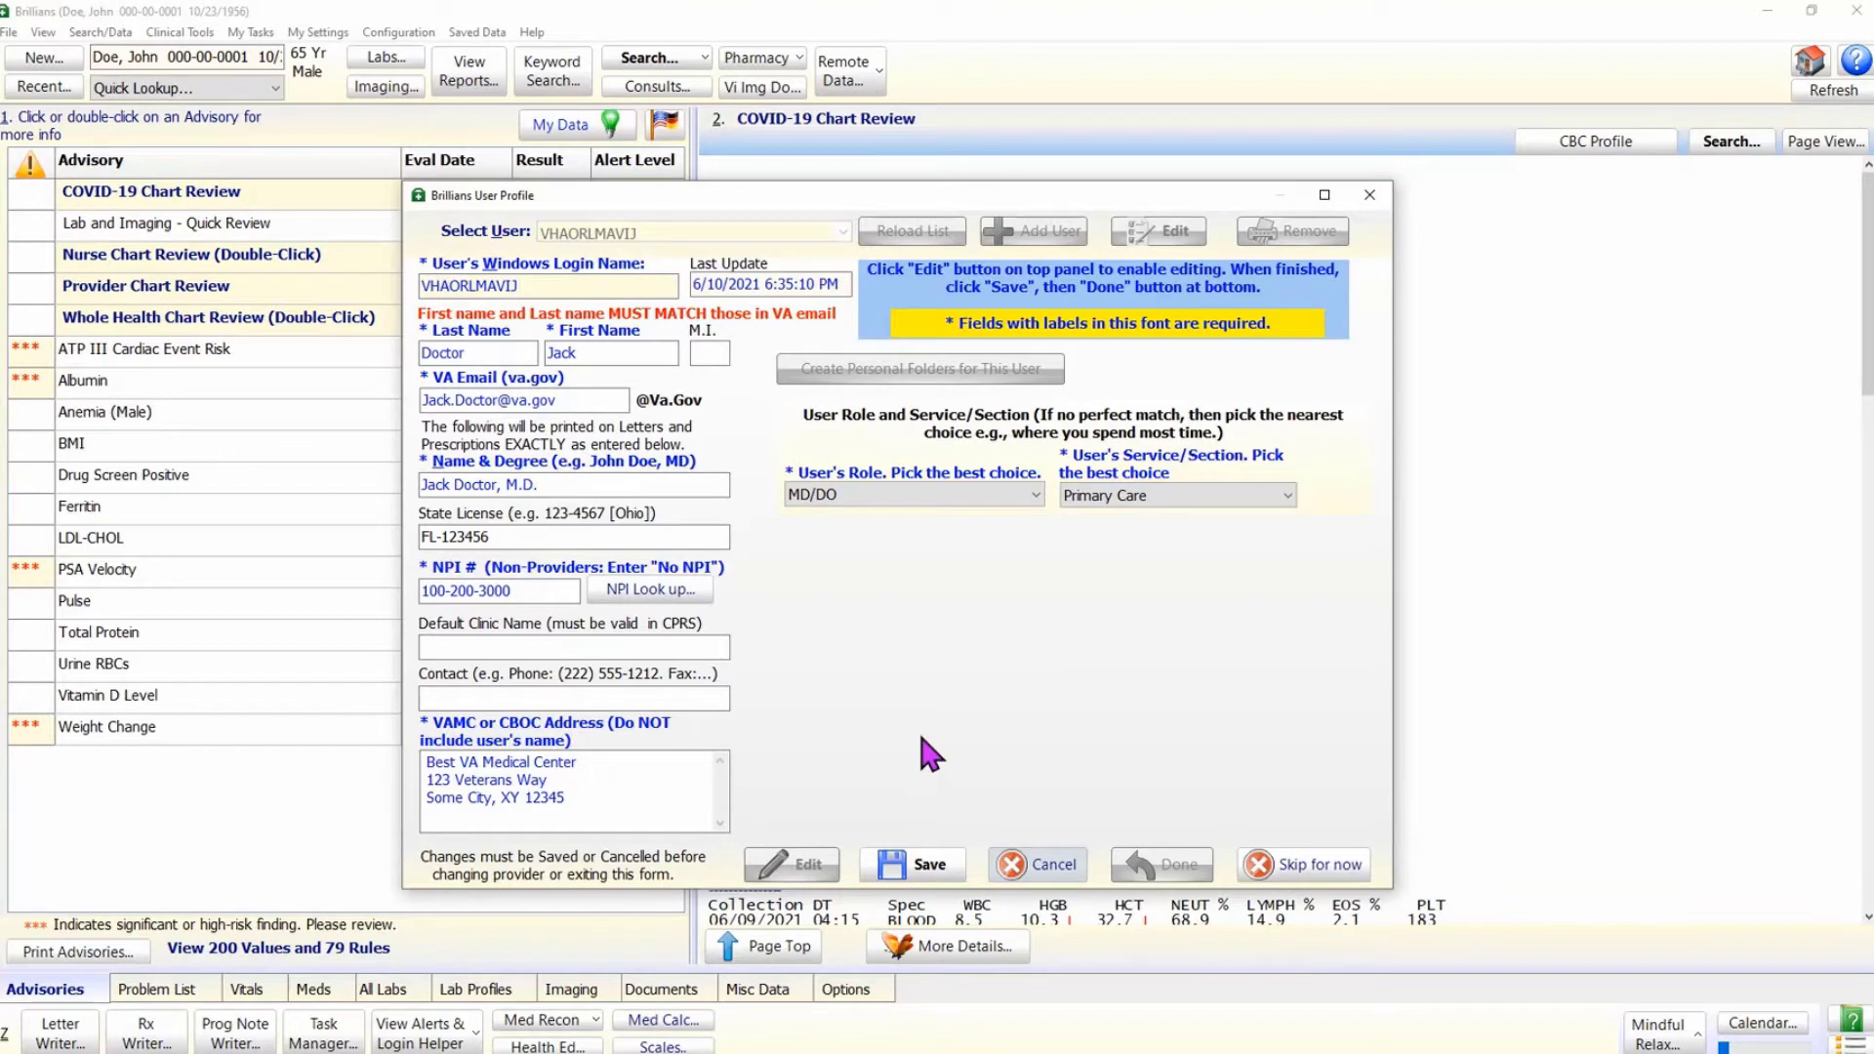
{"action": "left_click", "coordinate": [932, 866]}
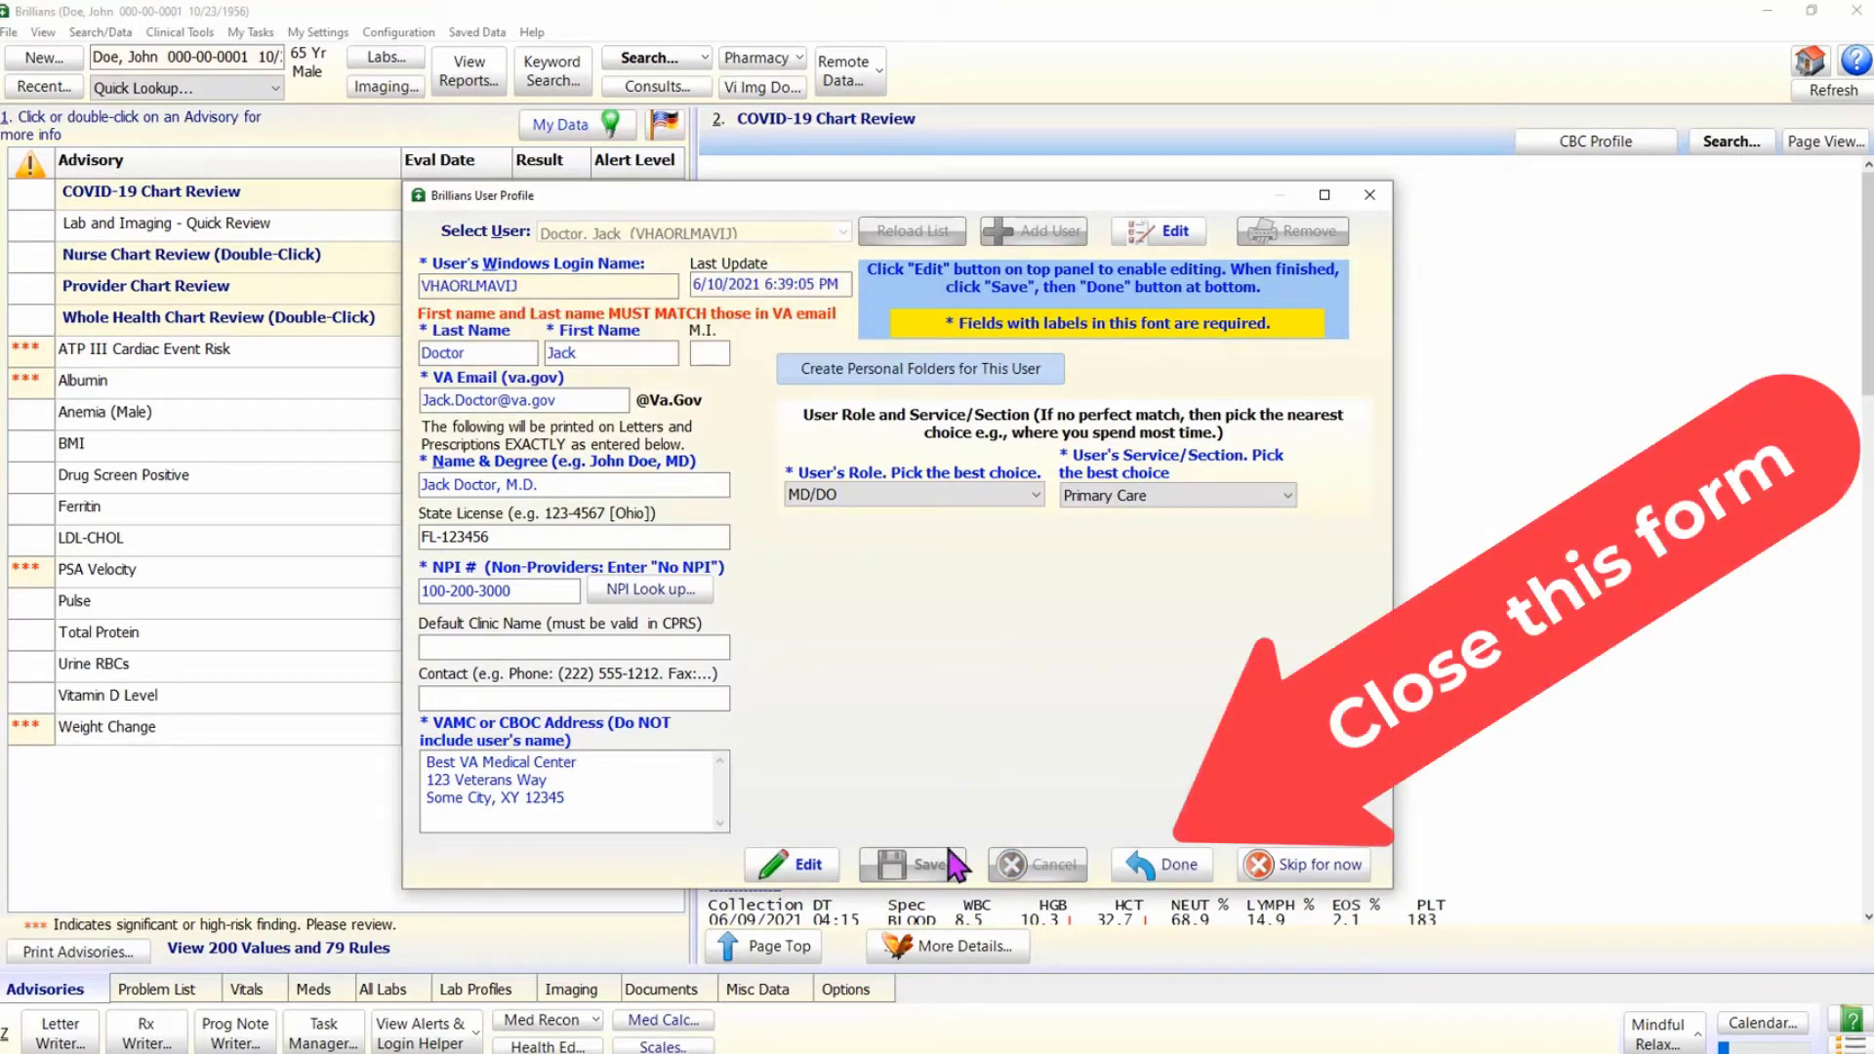
{"action": "left_click", "coordinate": [1179, 867]}
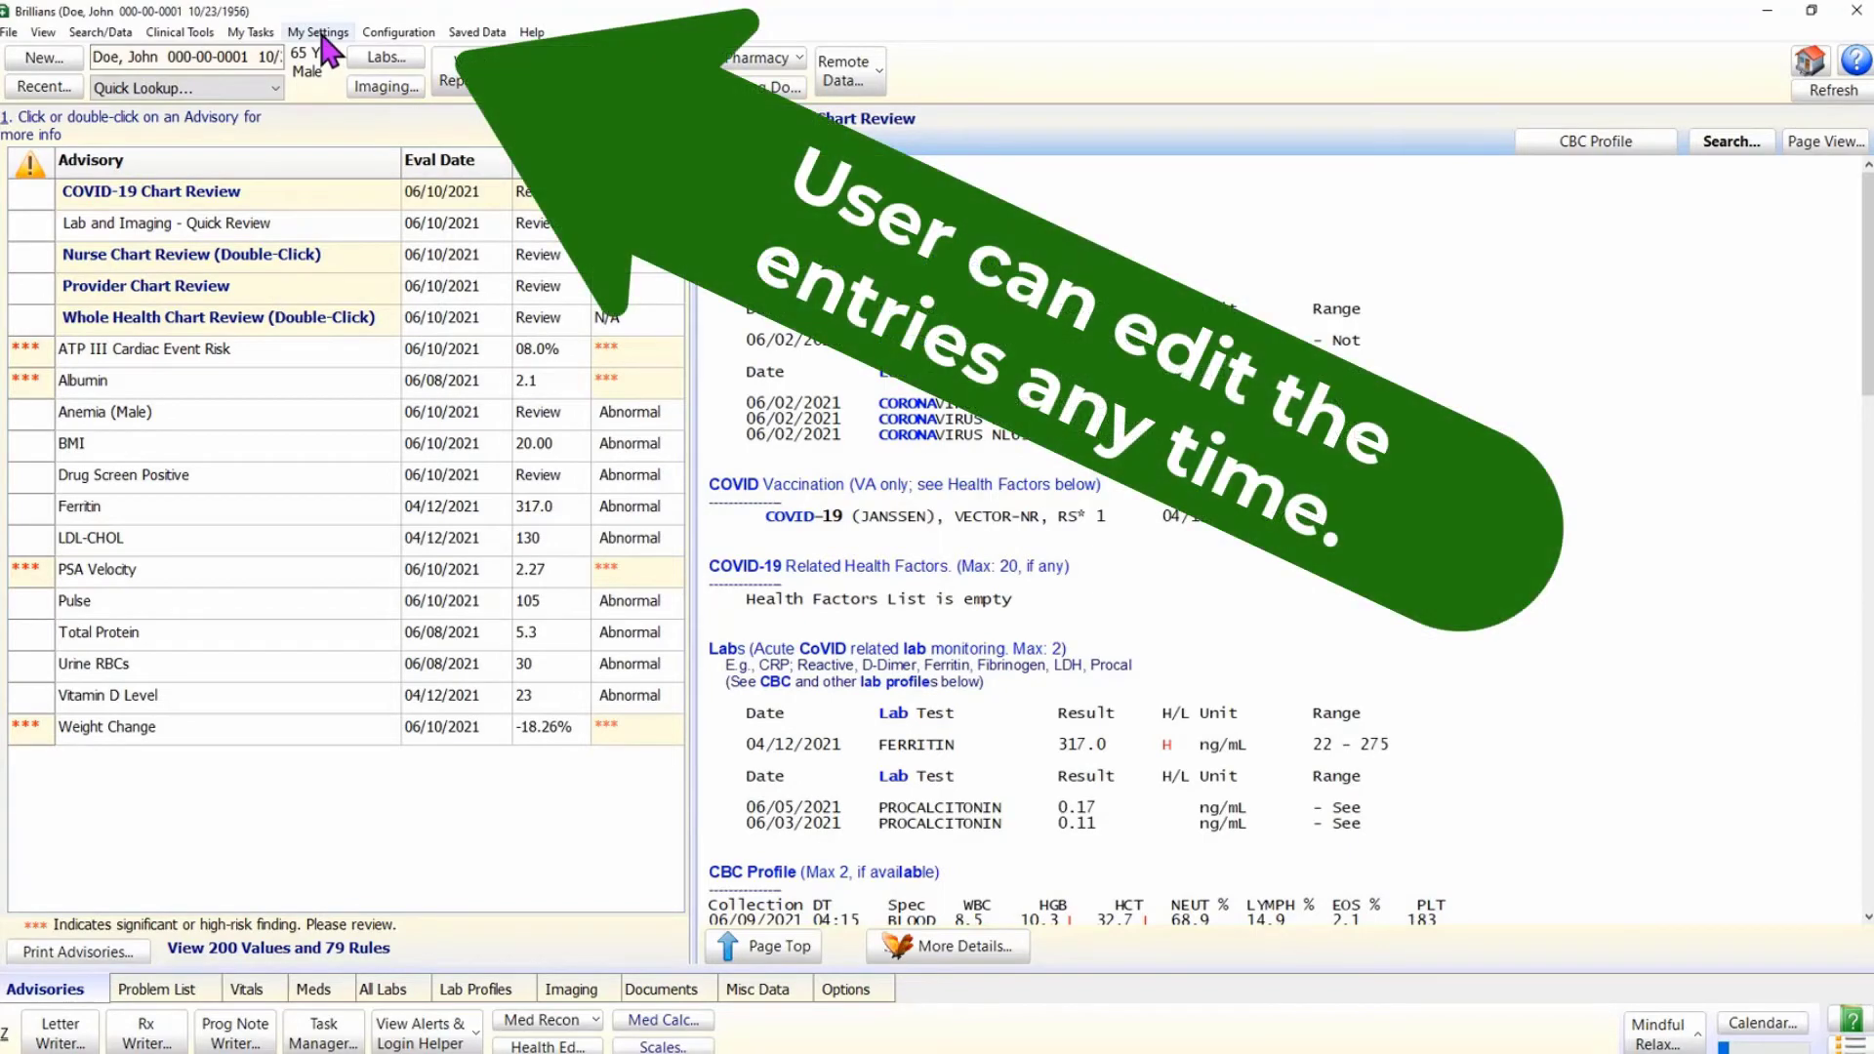
- Open the user's personal data for editing
{"action": "left_click", "coordinate": [321, 37]}
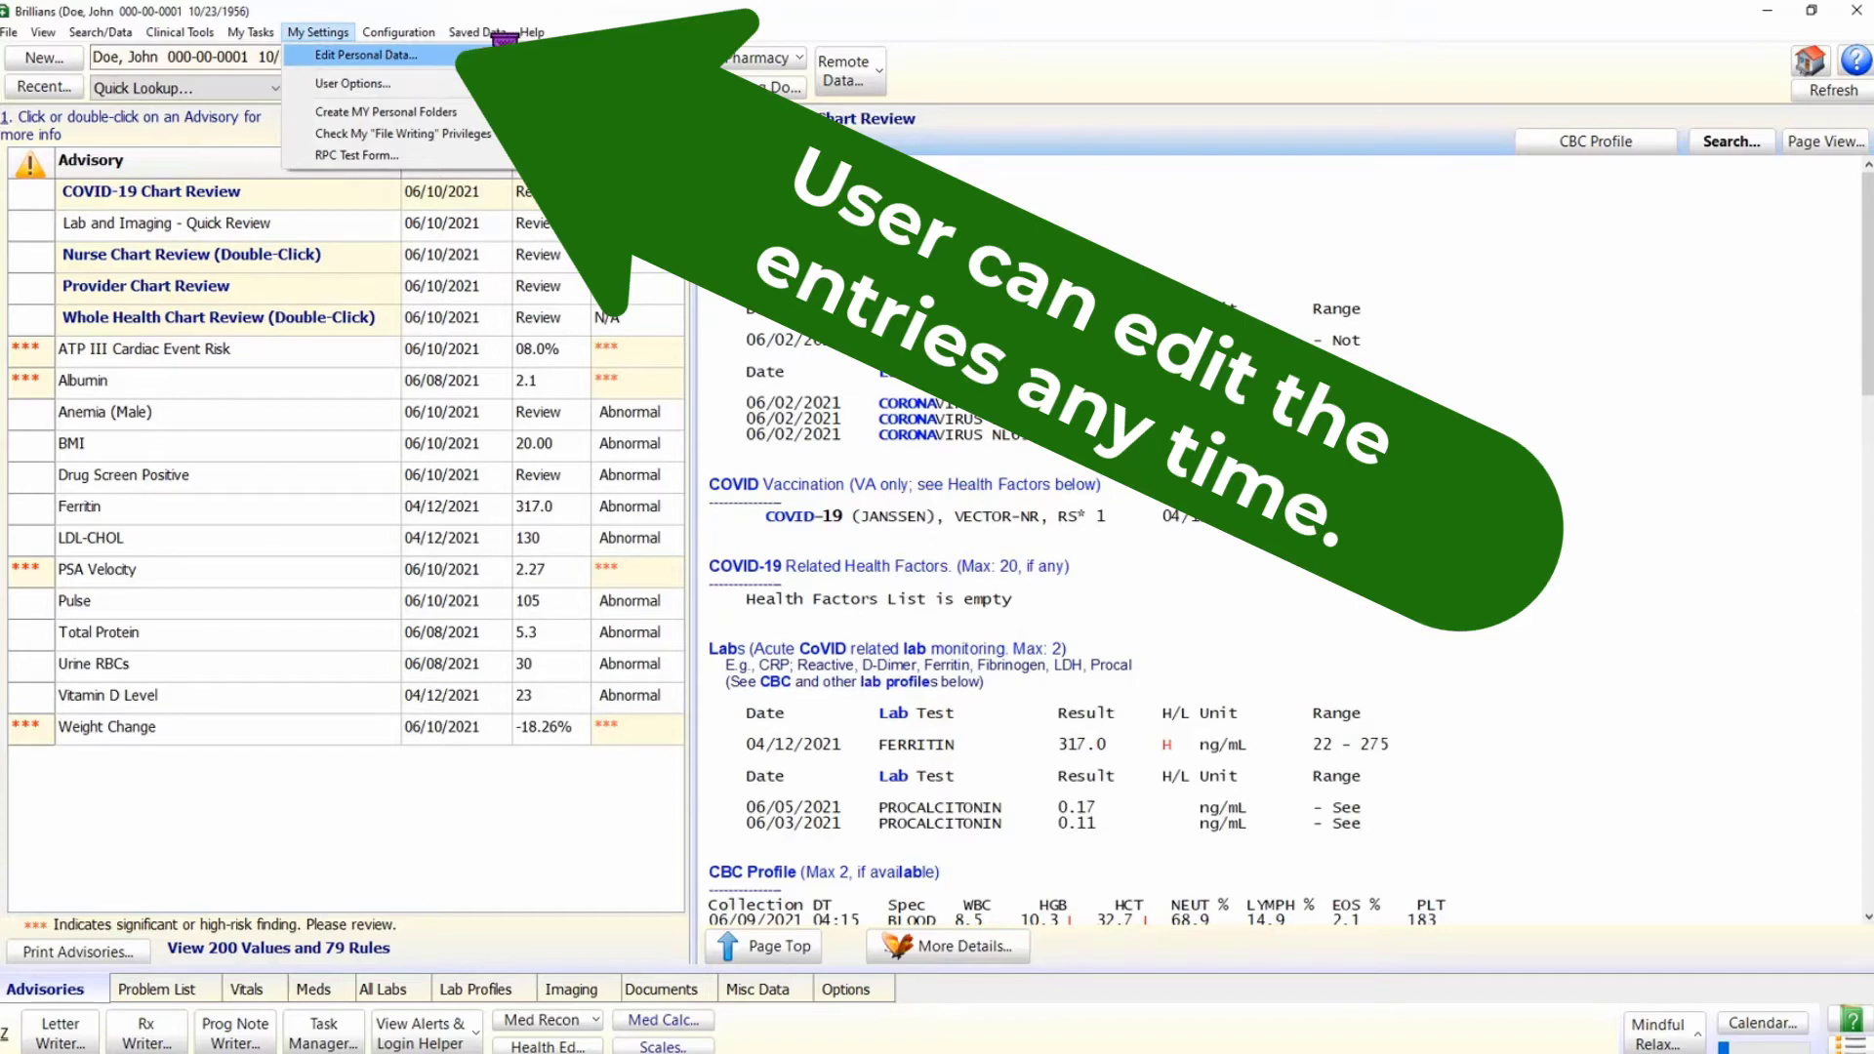
{"action": "left_click", "coordinate": [366, 54]}
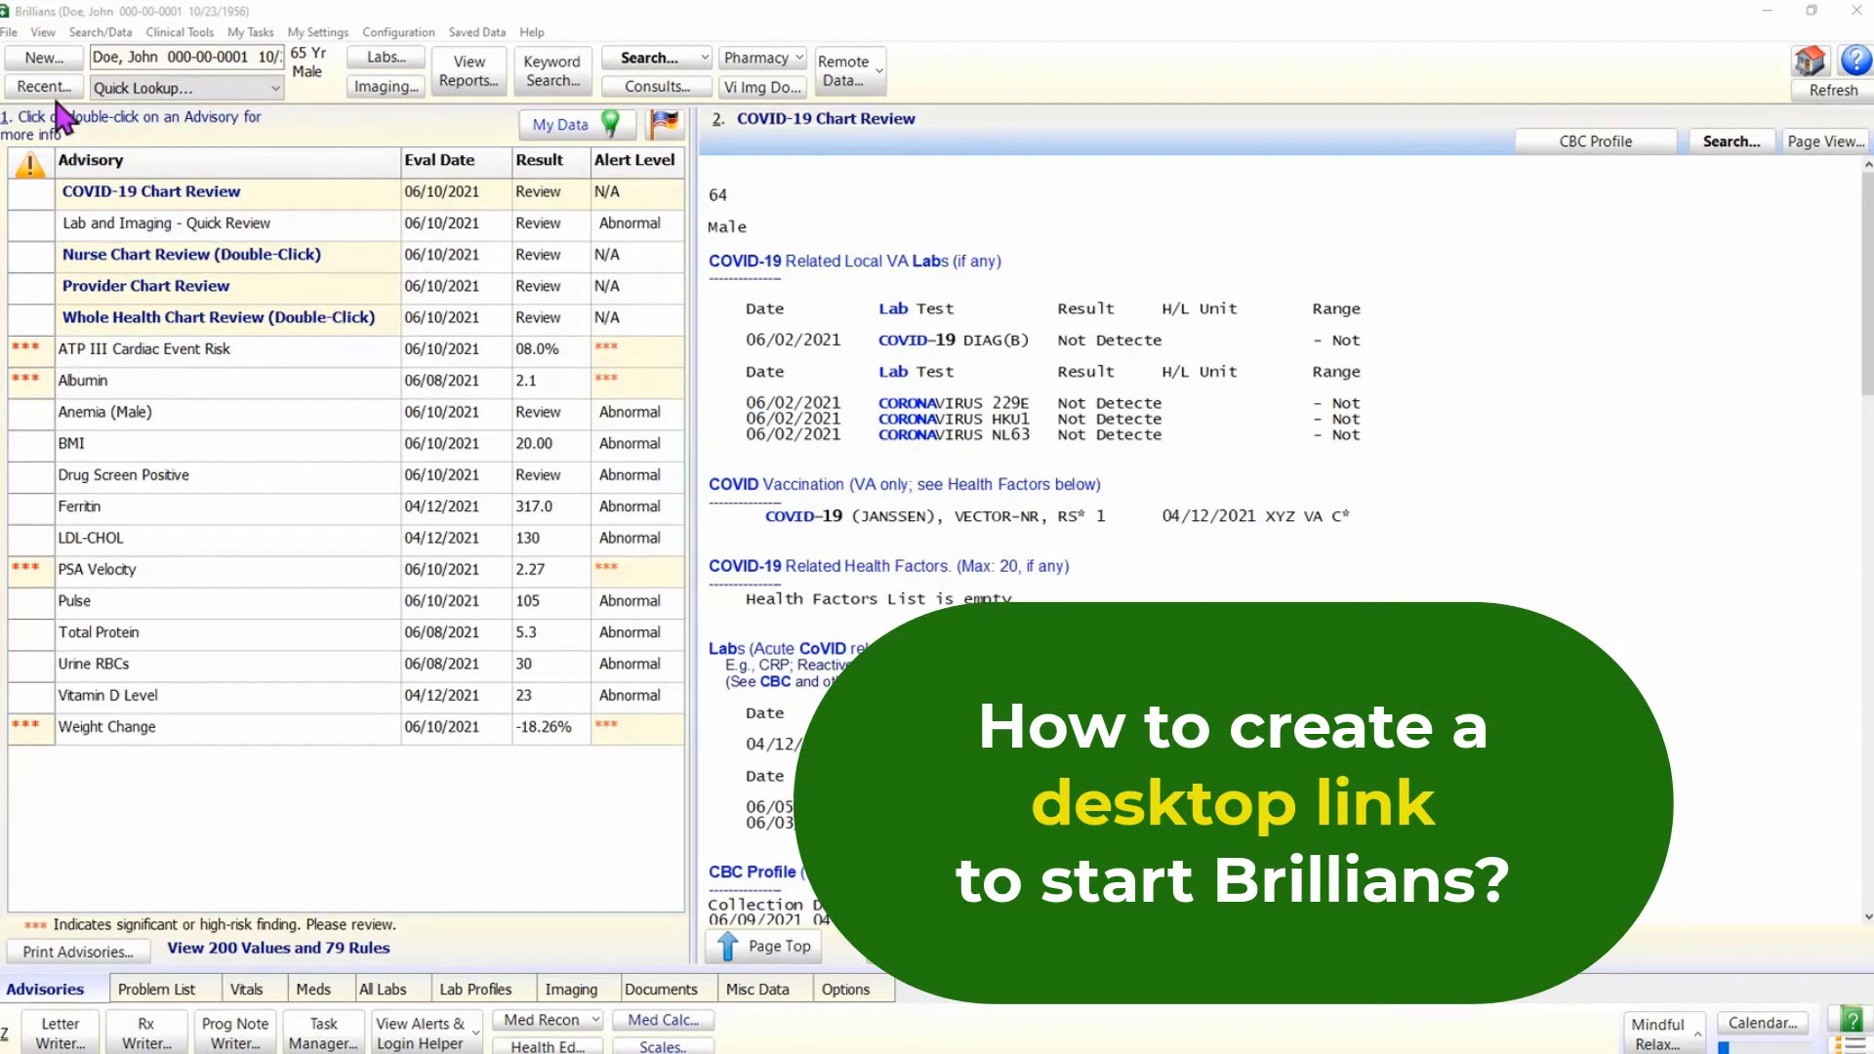
- Create a desktop icon that starts Brillians, acknowledge the message, and run the icon creation again
{"action": "left_click", "coordinate": [9, 32]}
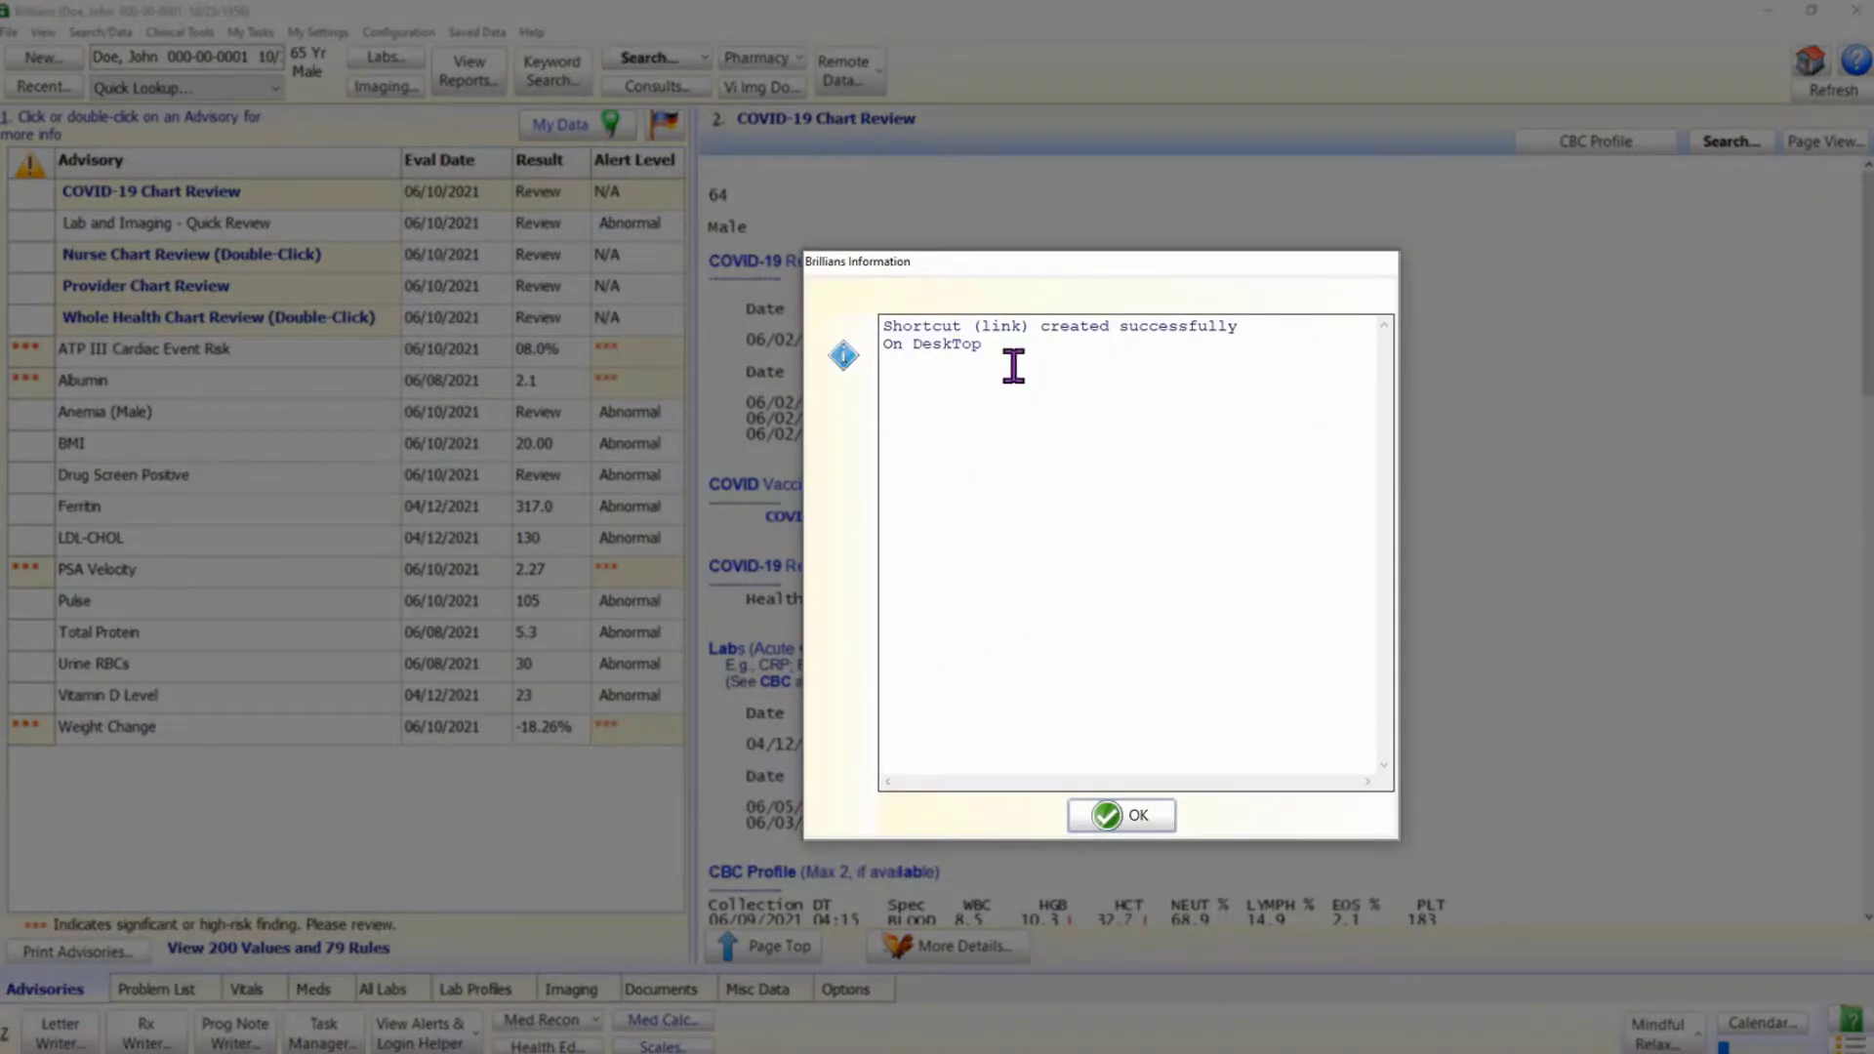
{"action": "left_click_drag", "start_coordinate": [1013, 366], "coordinate": [854, 322]}
{"action": "left_click", "coordinate": [891, 366]}
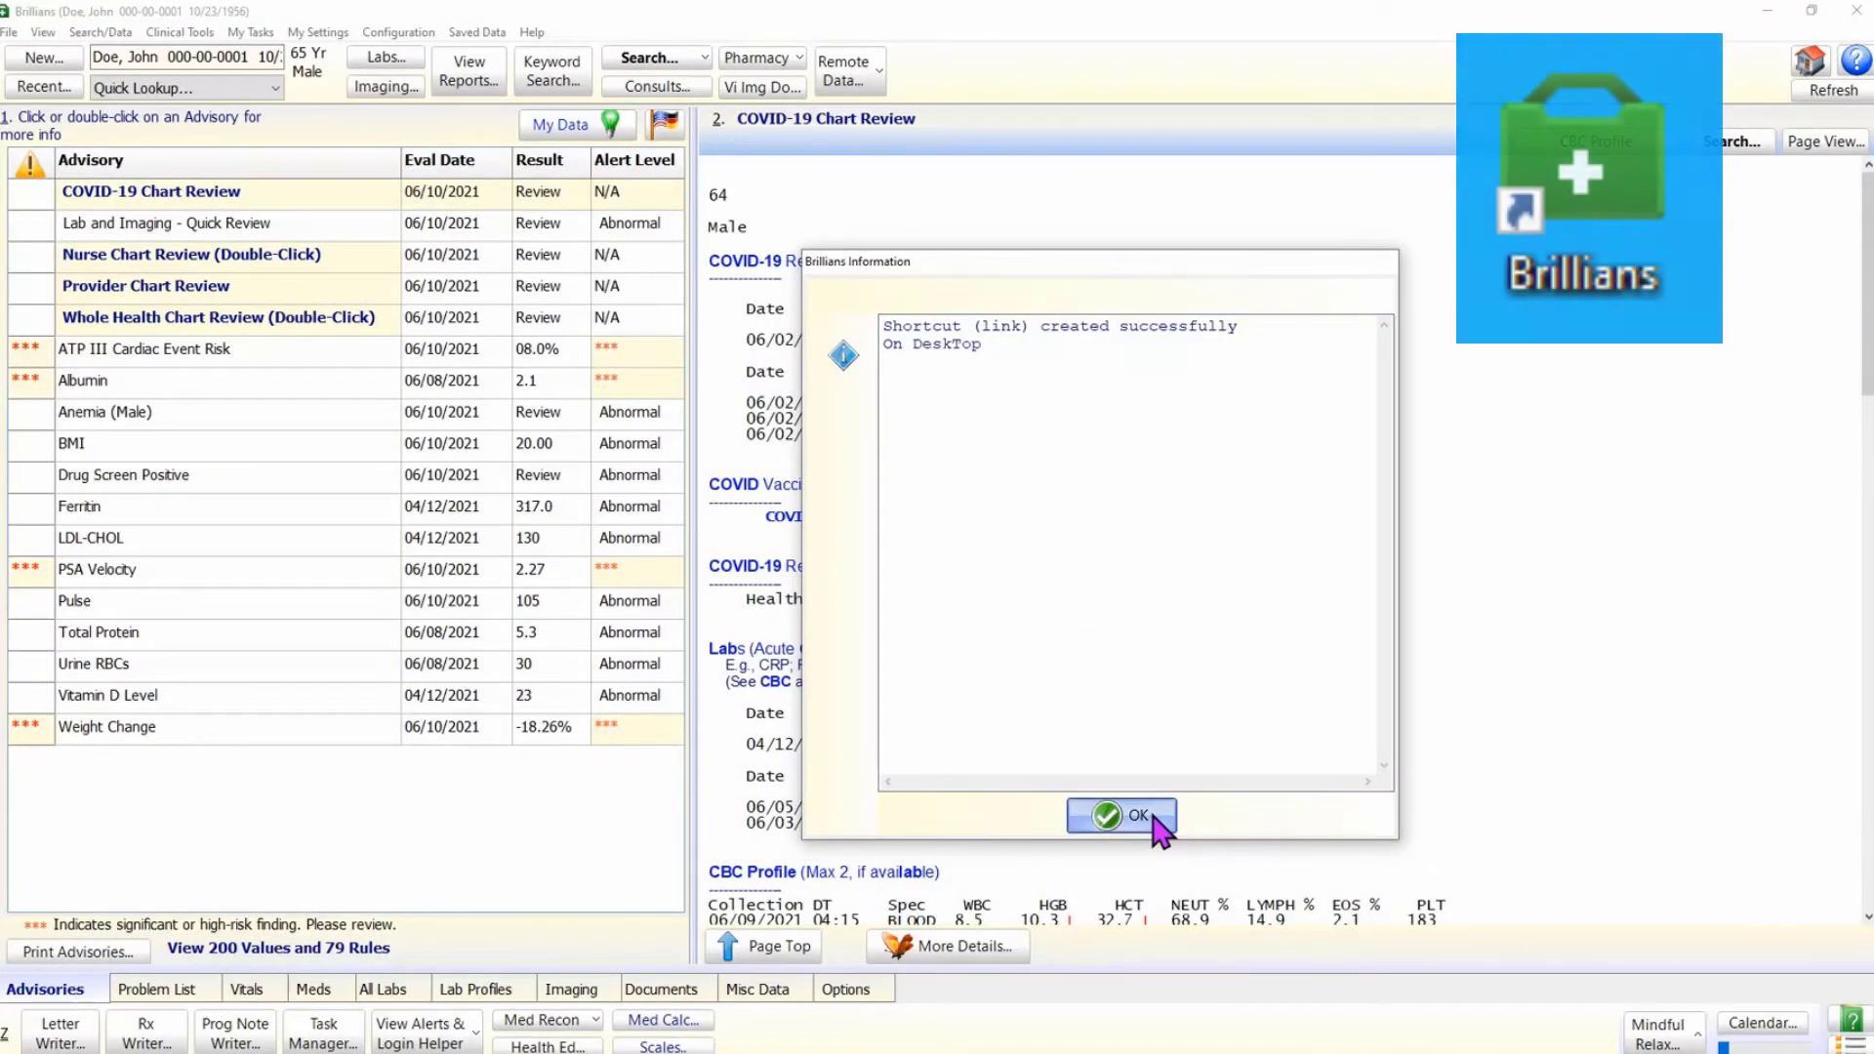
{"action": "left_click", "coordinate": [1153, 816]}
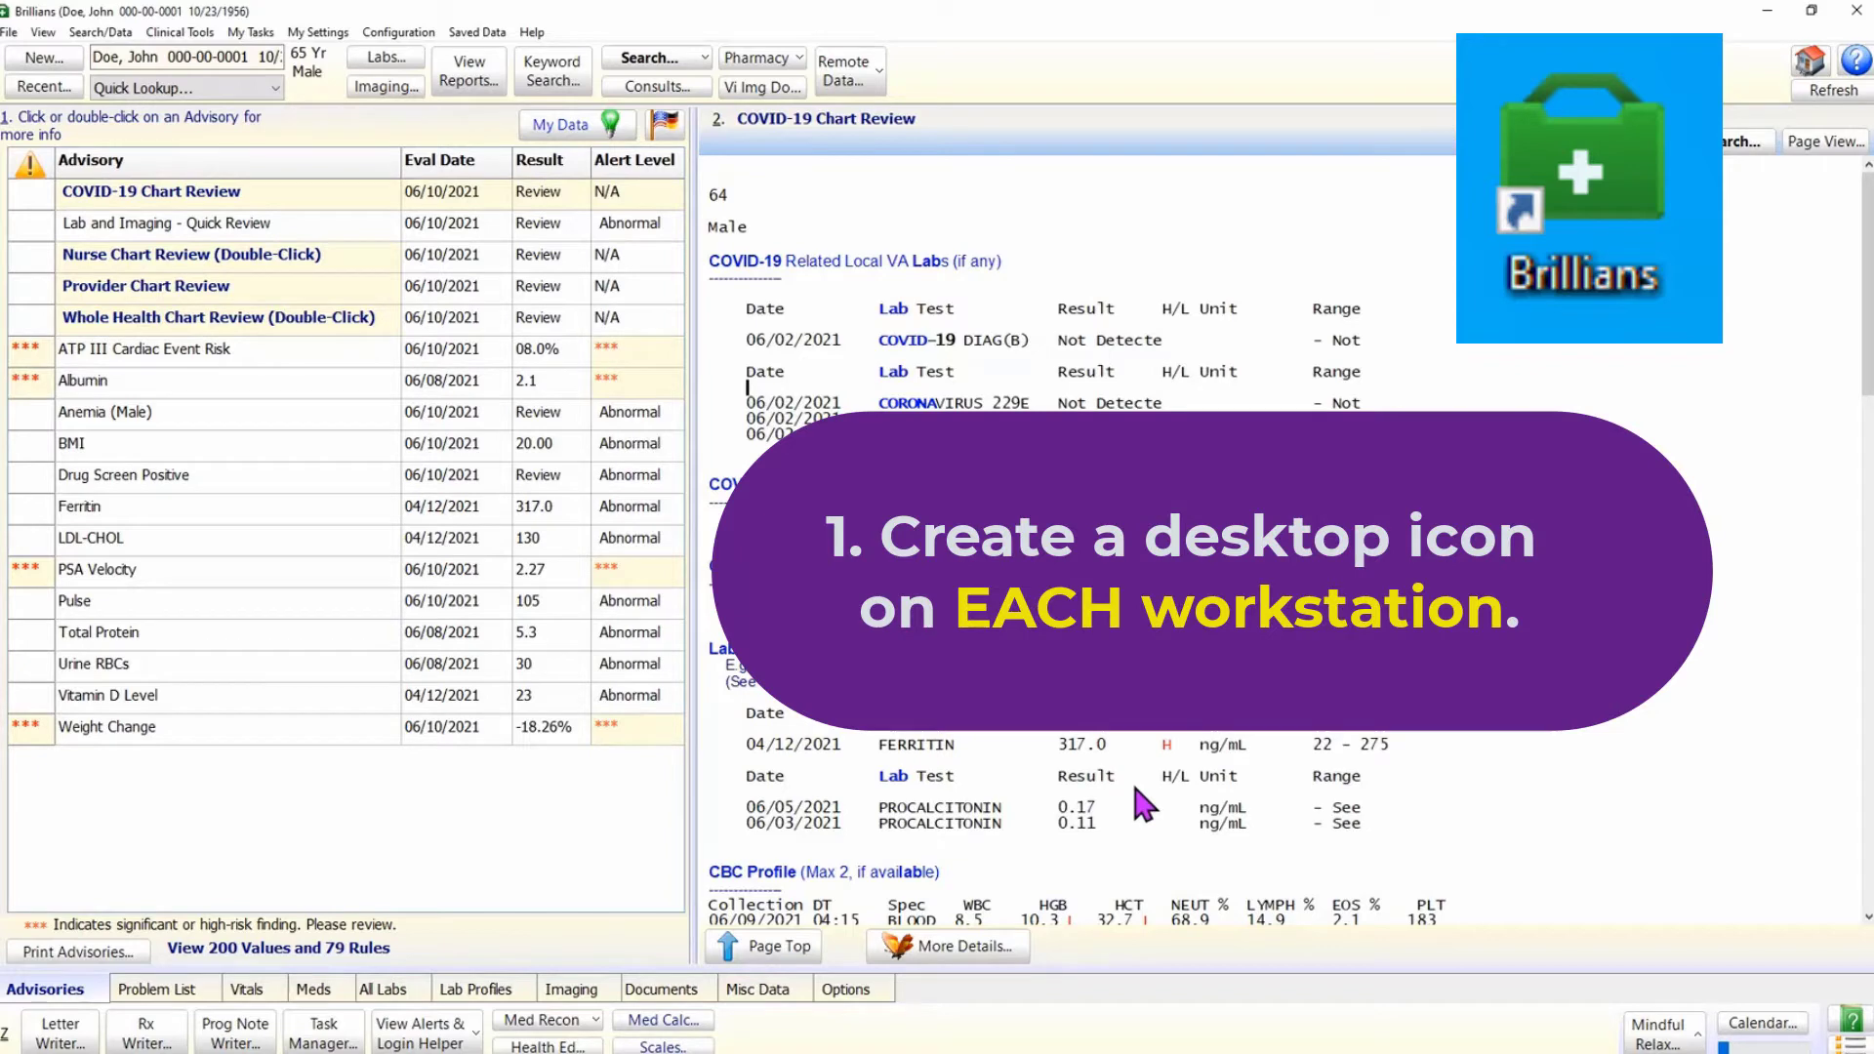
{"action": "left_click", "coordinate": [9, 32]}
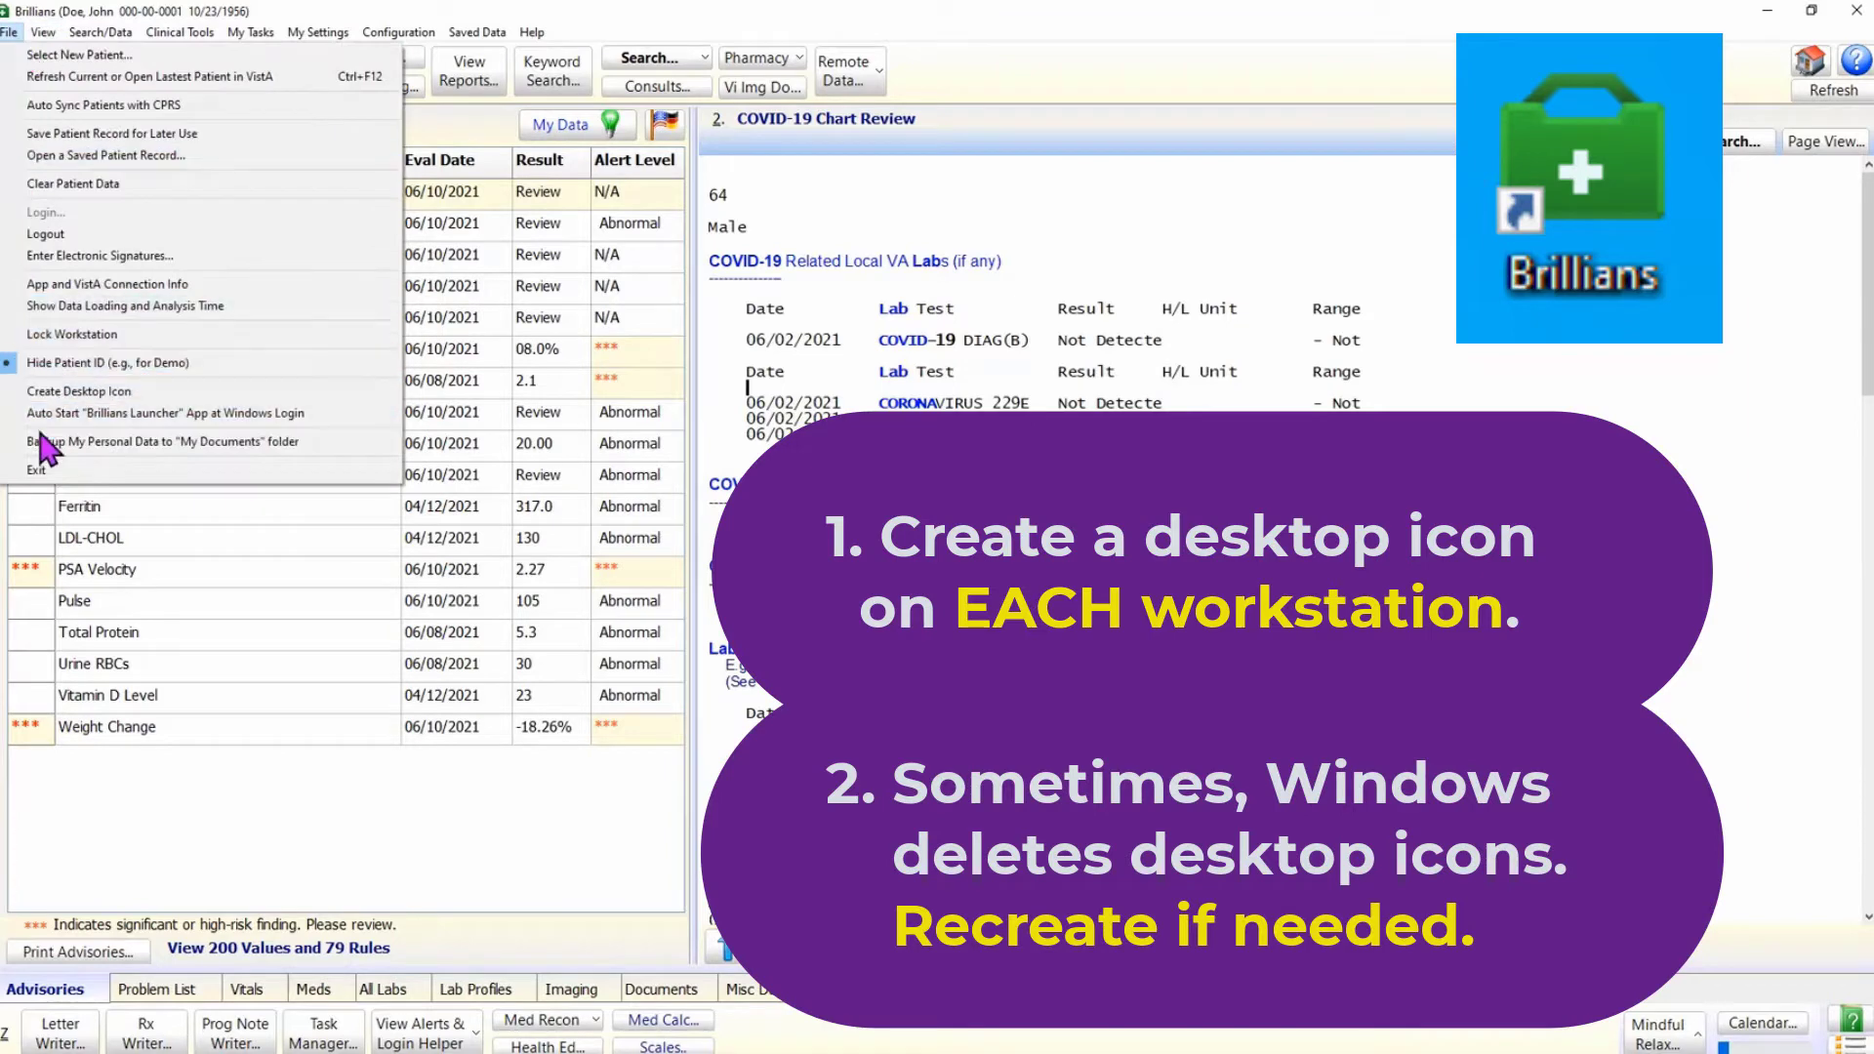
{"action": "left_click", "coordinate": [205, 395]}
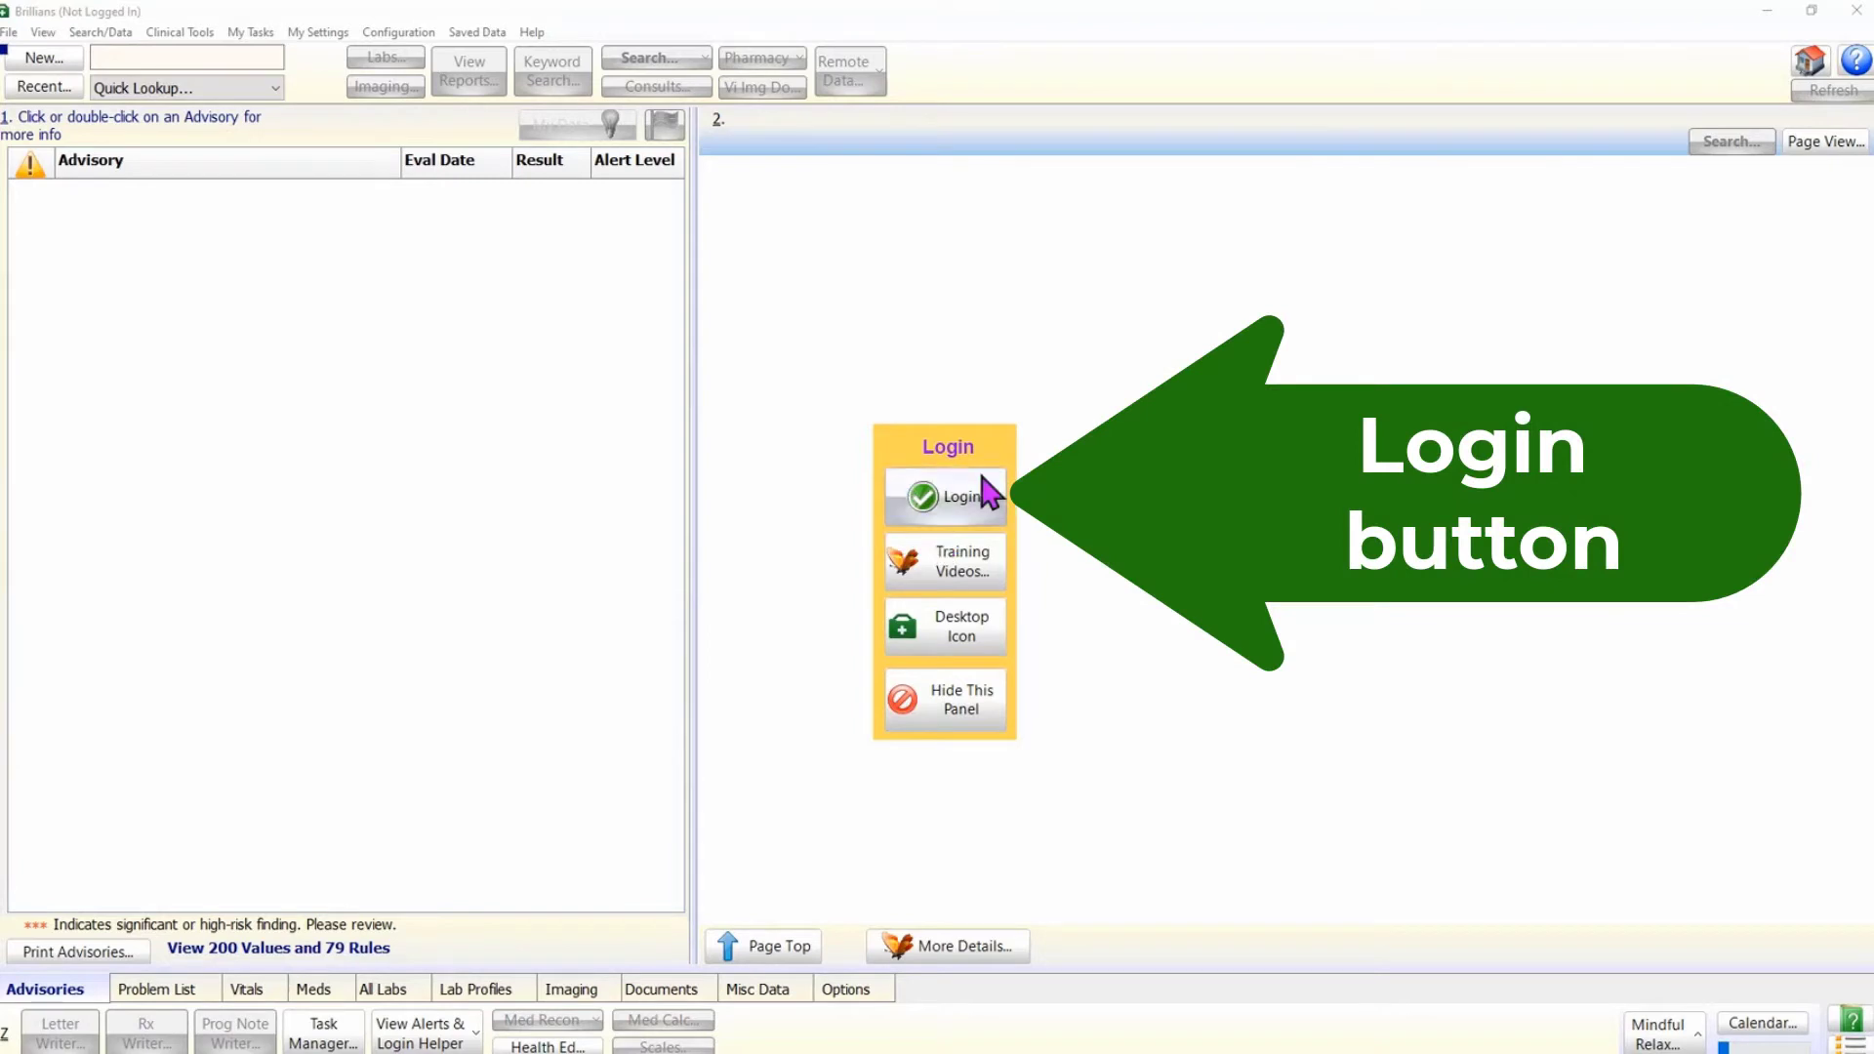
- Open the login form and log in with the option not to start CPRS after login enabled
{"action": "left_click", "coordinate": [945, 496]}
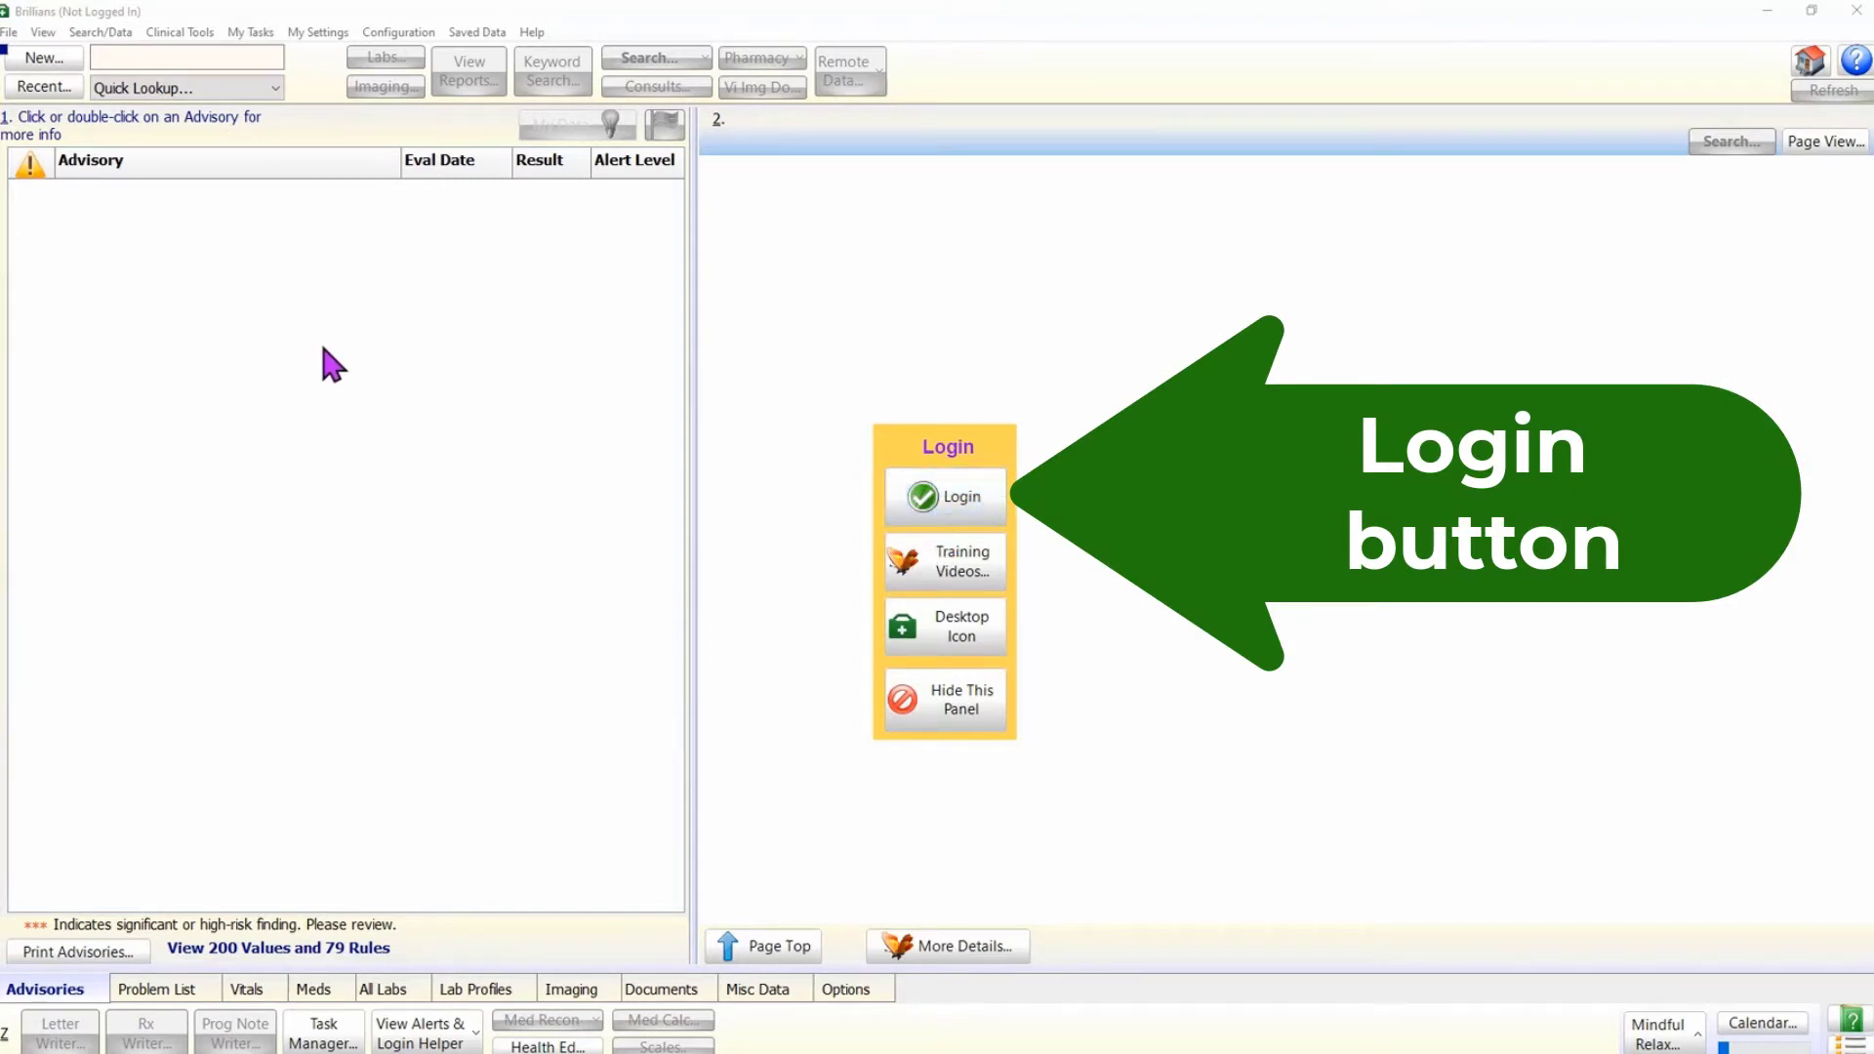
{"action": "left_click", "coordinate": [9, 32]}
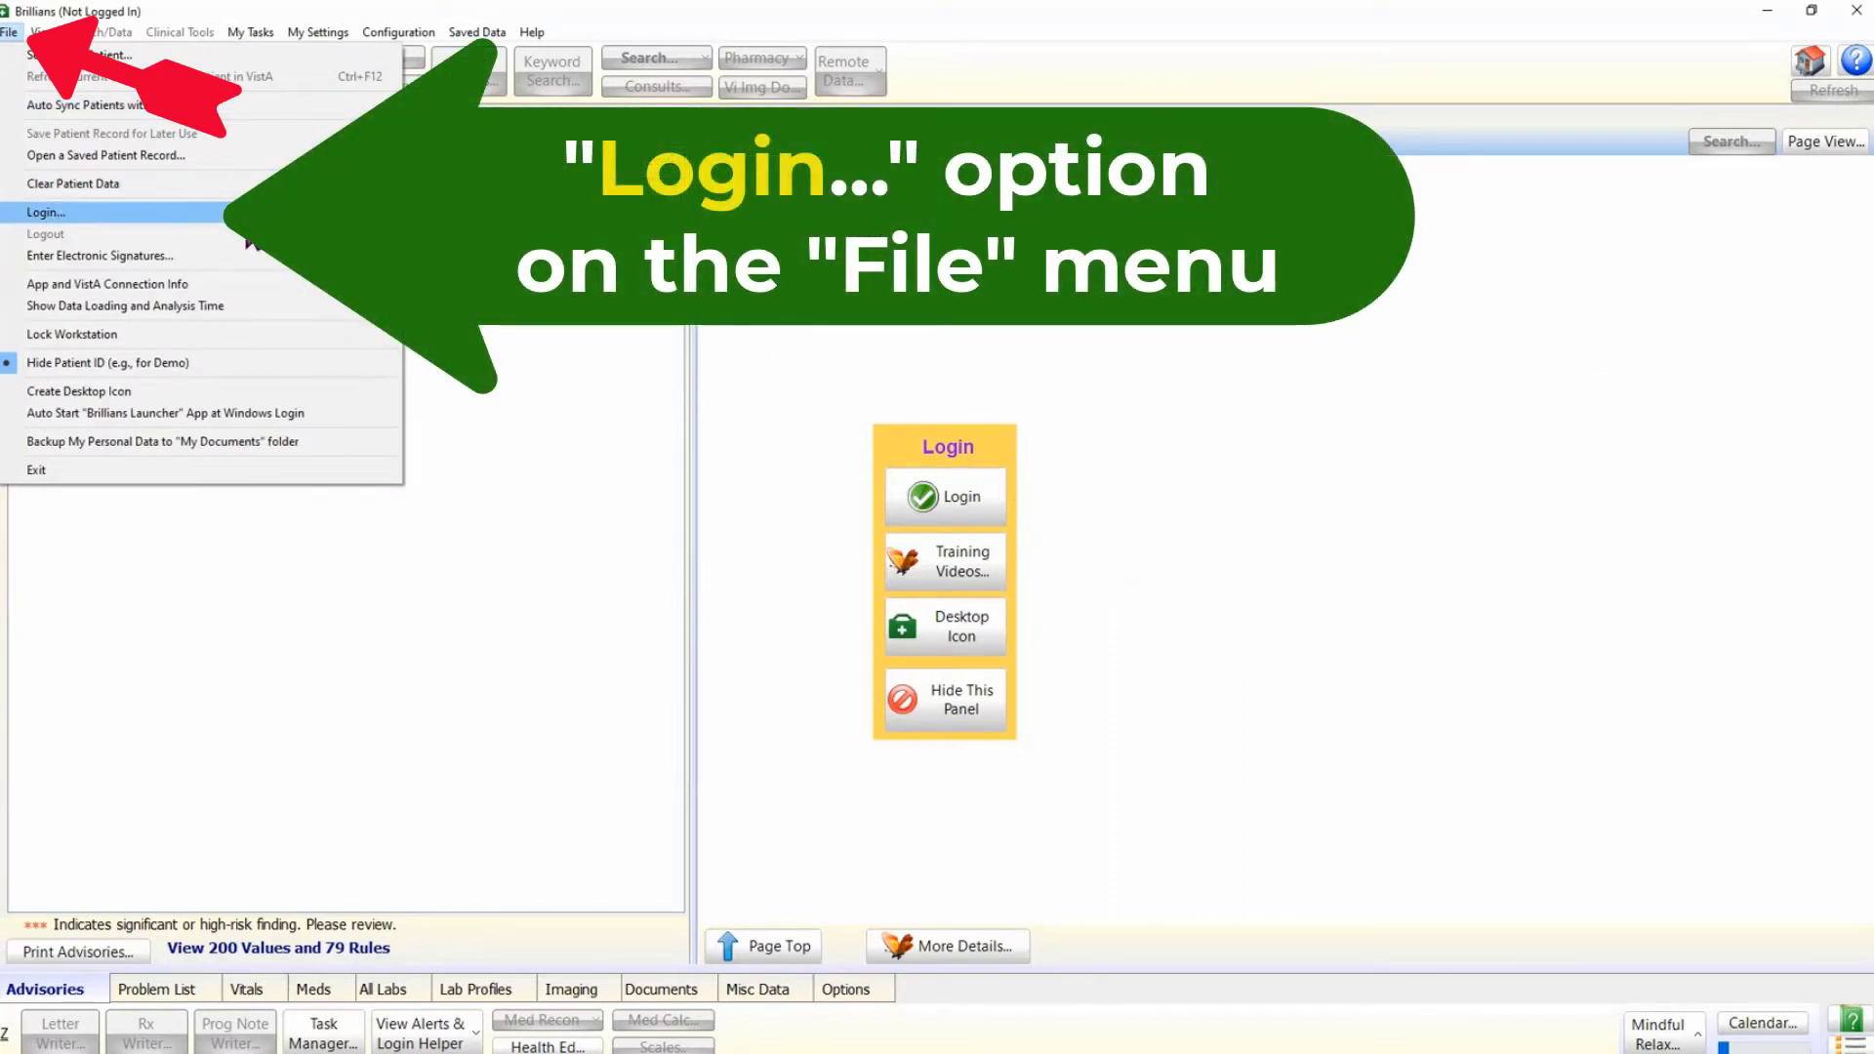
{"action": "left_click", "coordinate": [279, 211]}
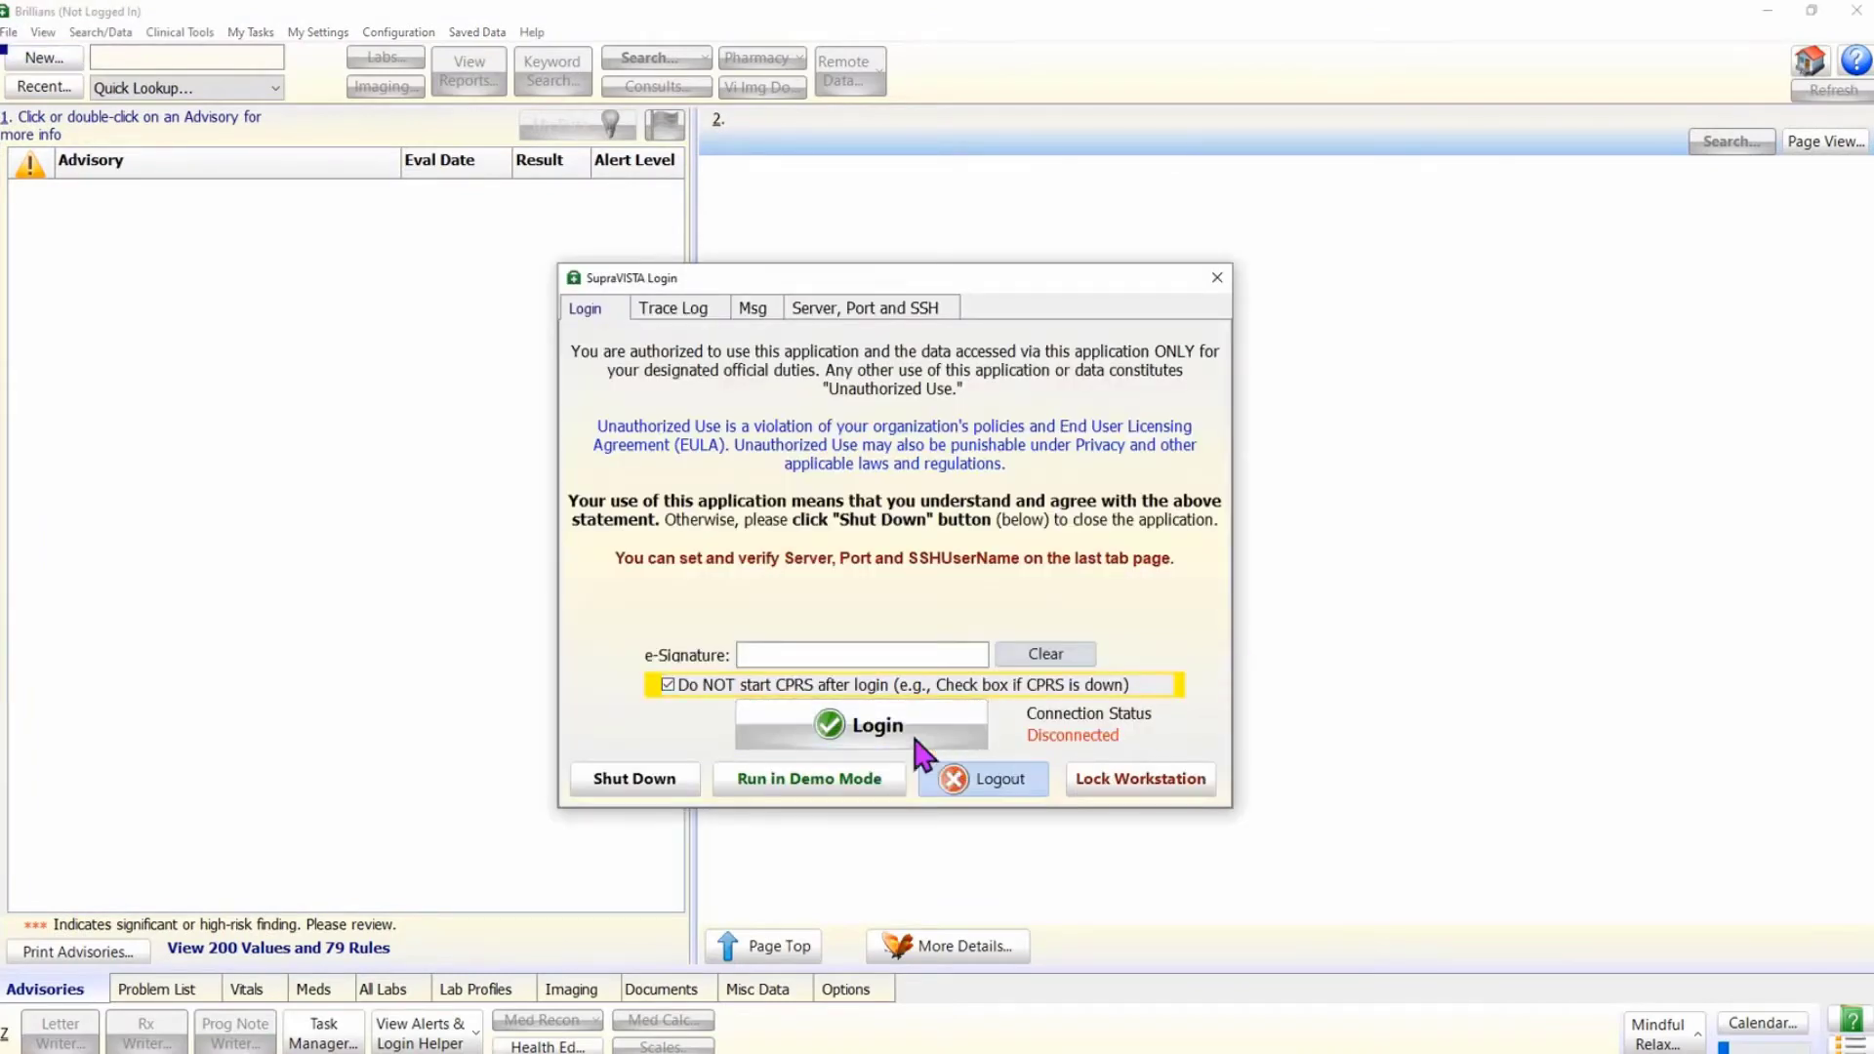
{"action": "left_click", "coordinate": [937, 739]}
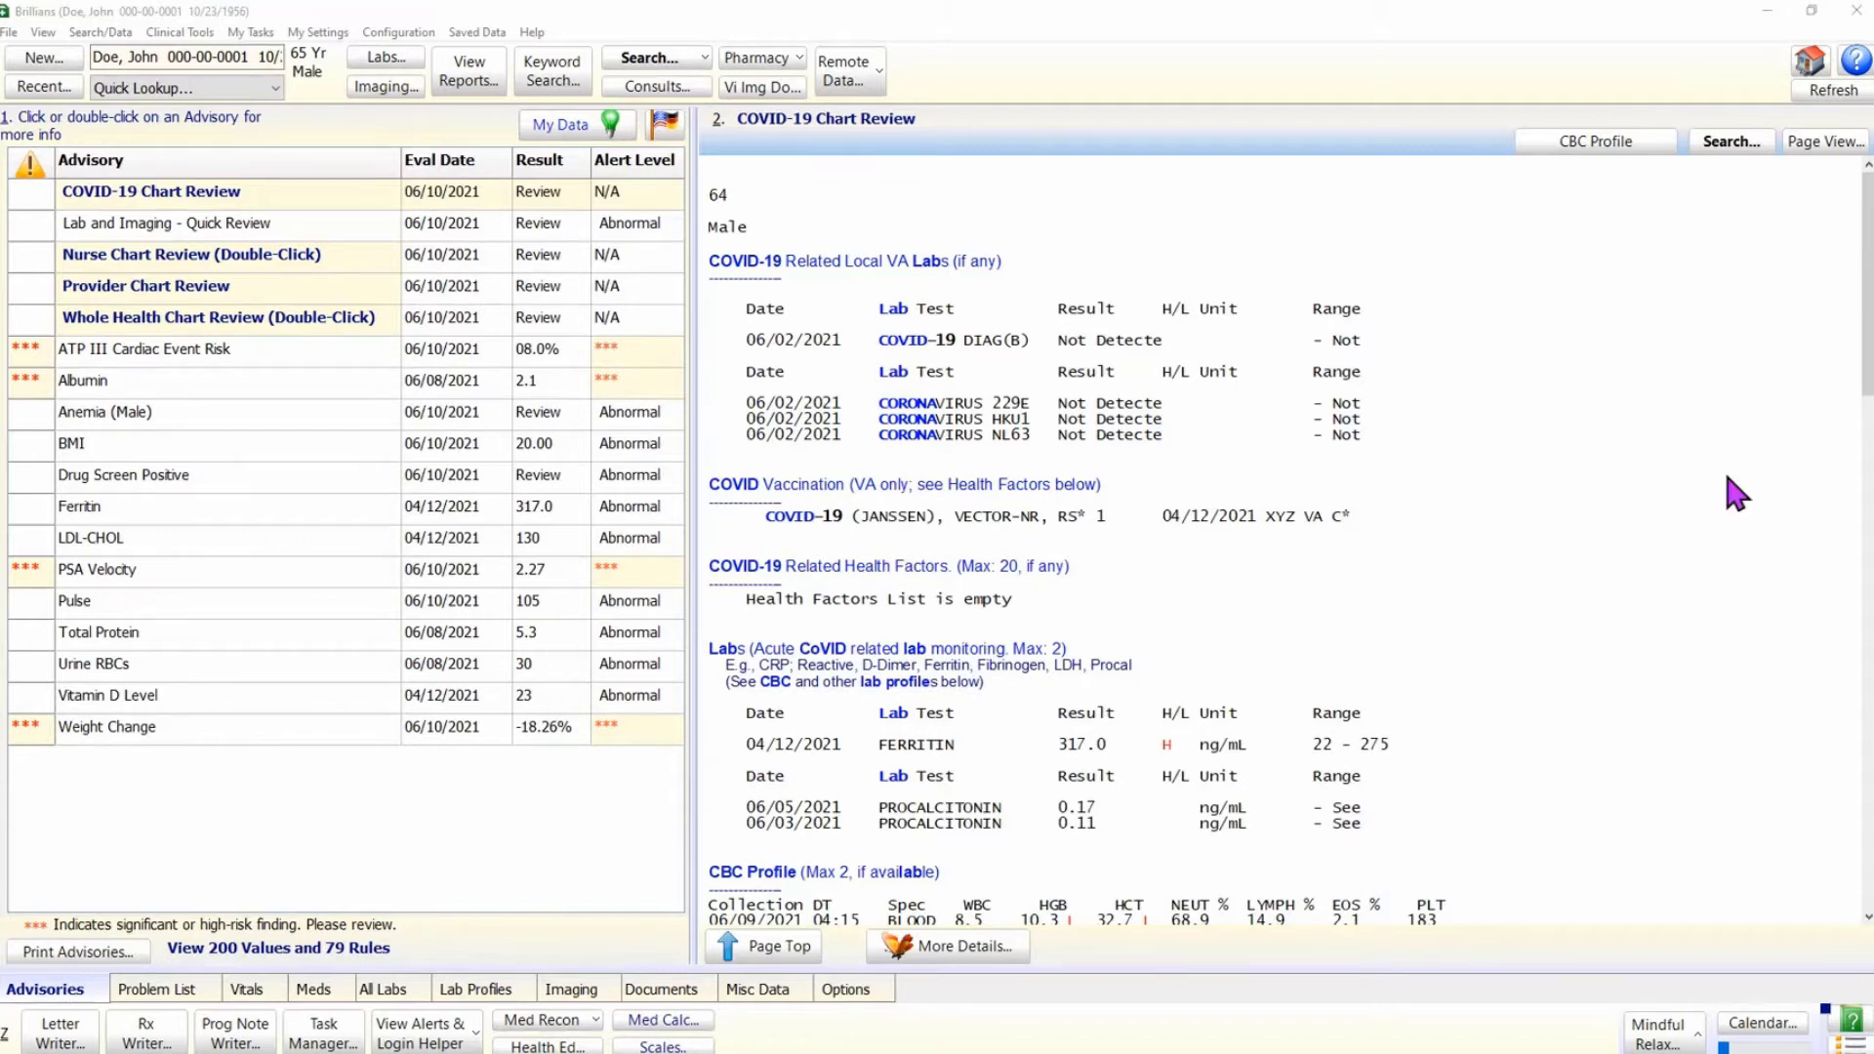
{"action": "left_click", "coordinate": [1855, 1020]}
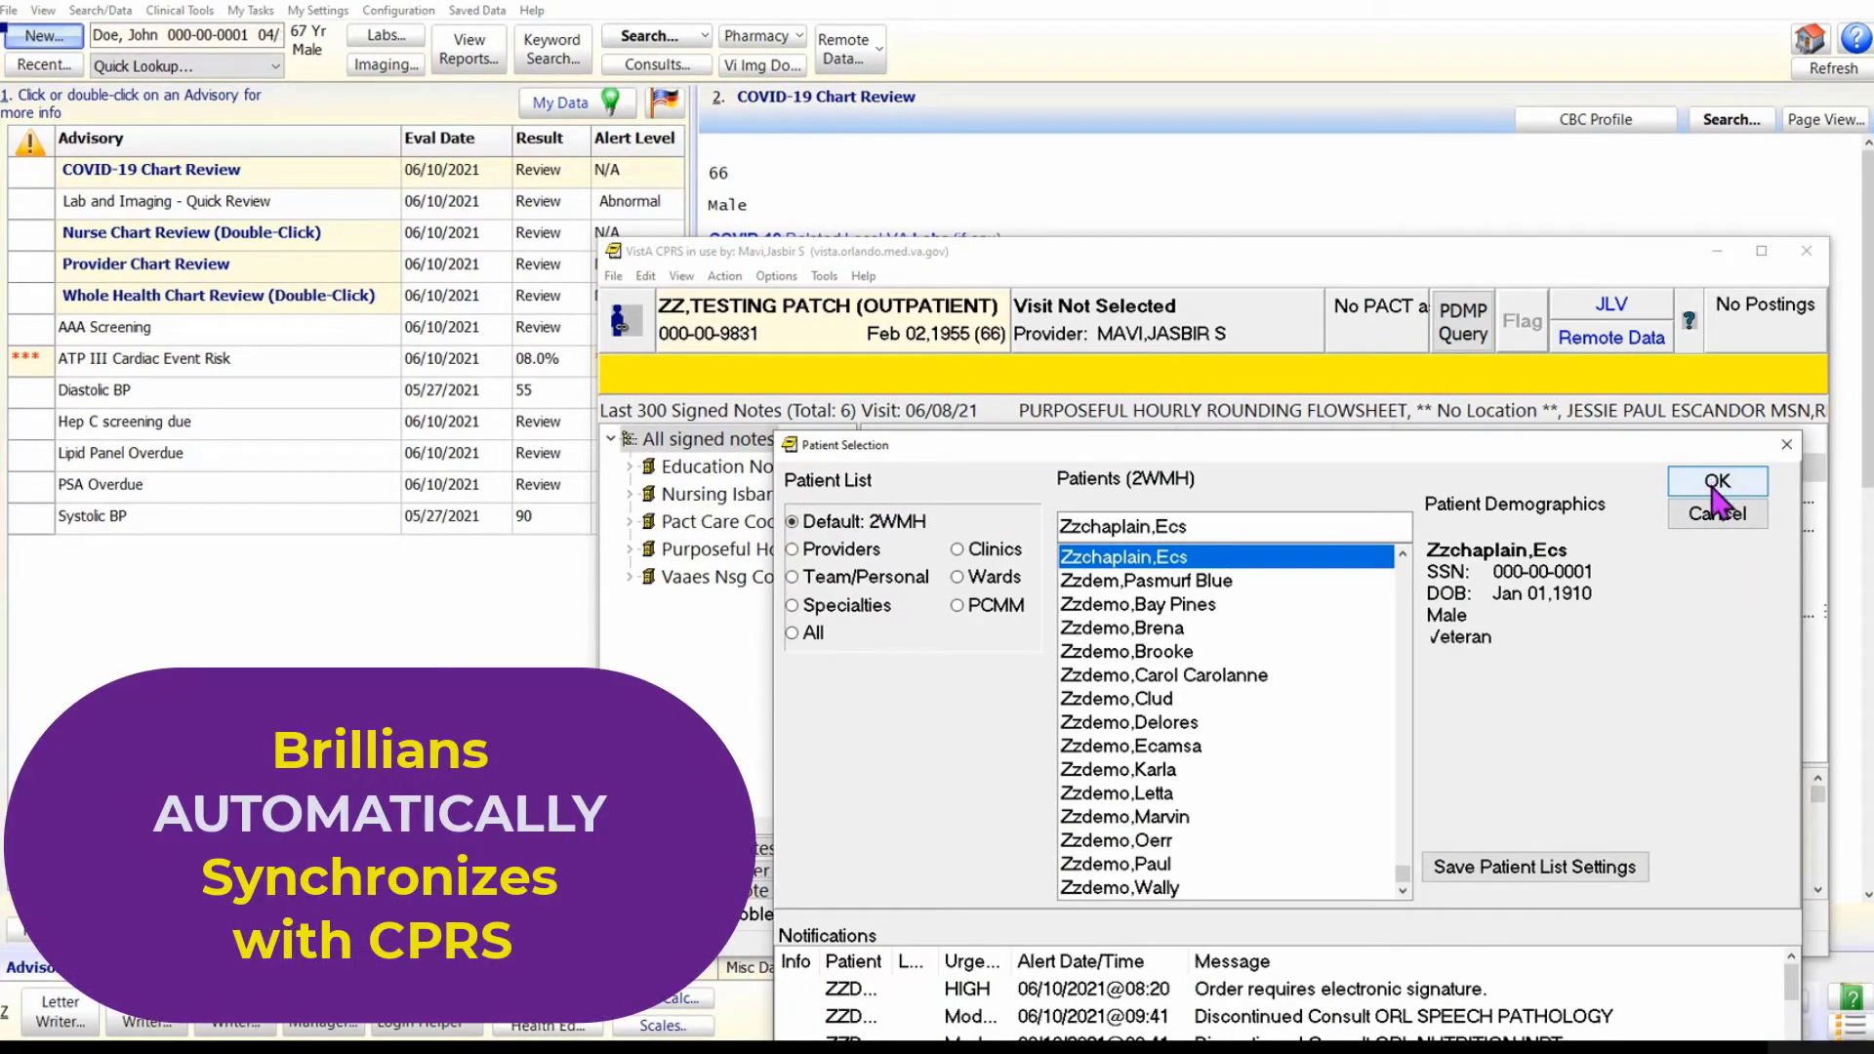
- Open the patient highlighted in the CPRS patient selection list and dismiss the lookup message
{"action": "left_click", "coordinate": [1721, 484]}
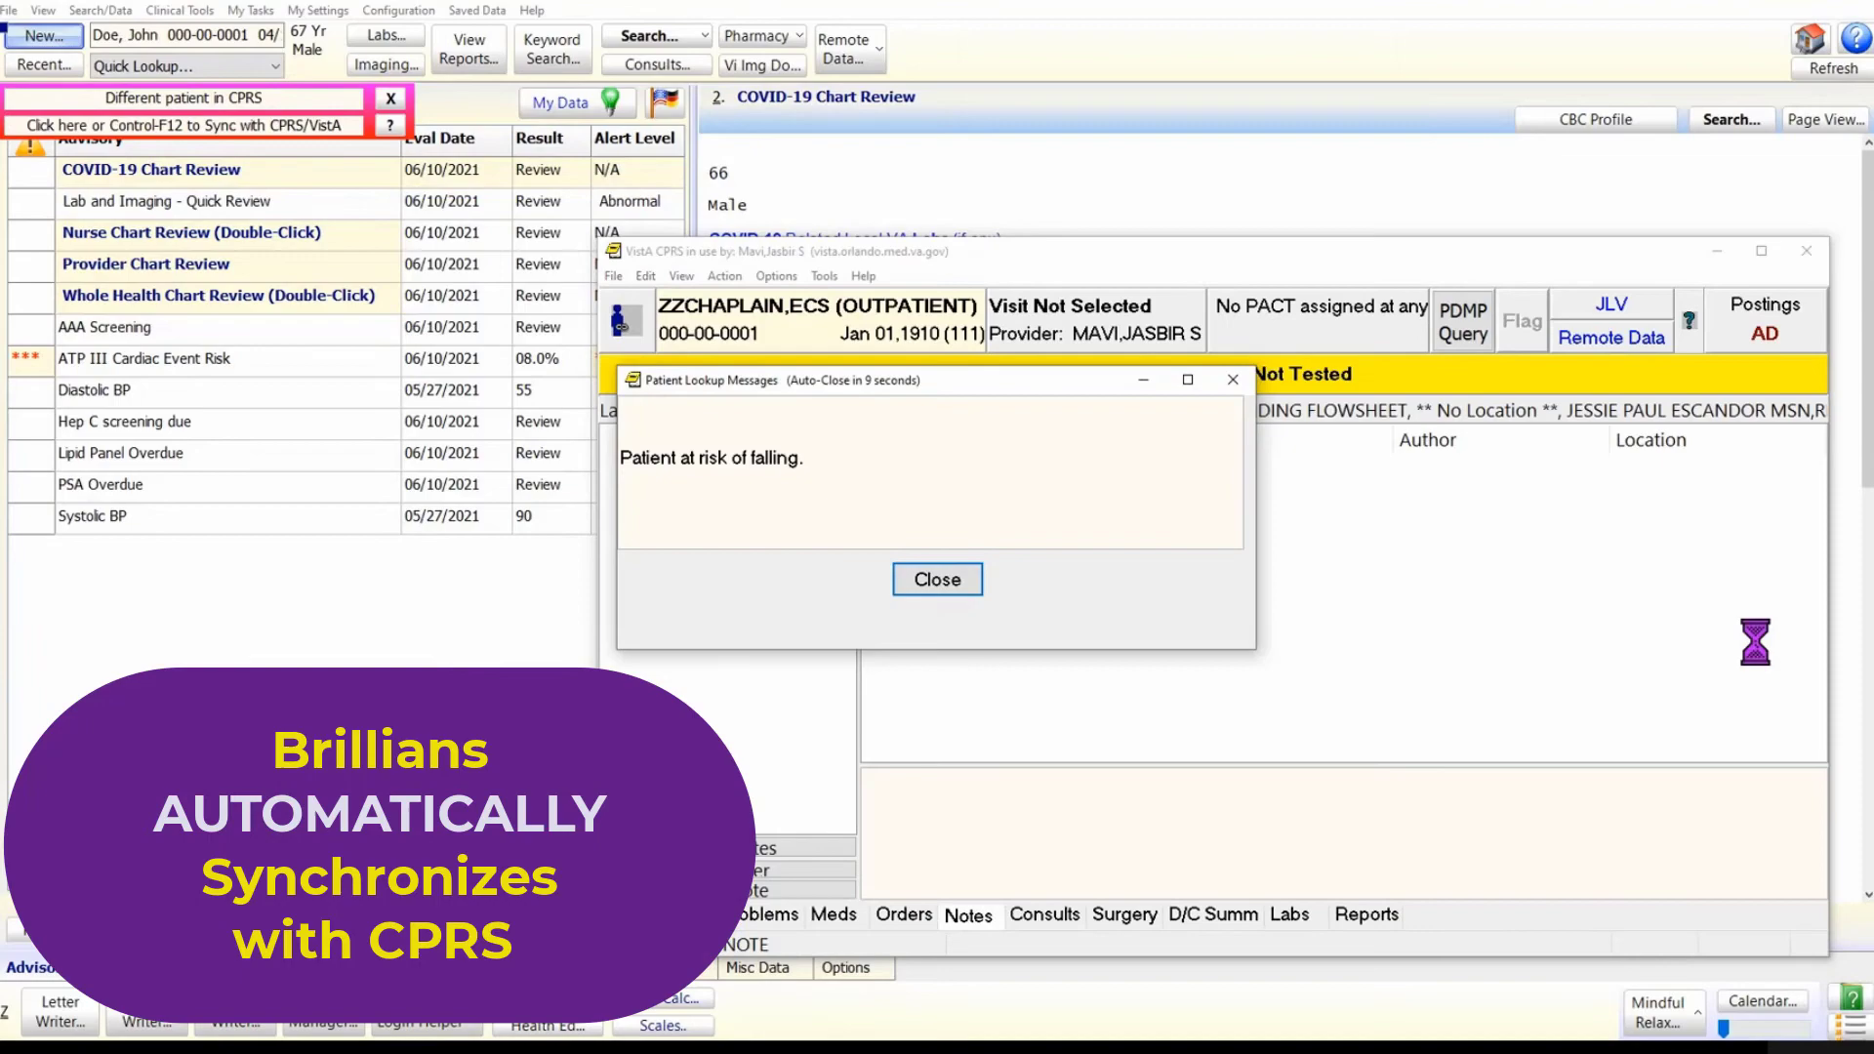
{"action": "left_click", "coordinate": [936, 579]}
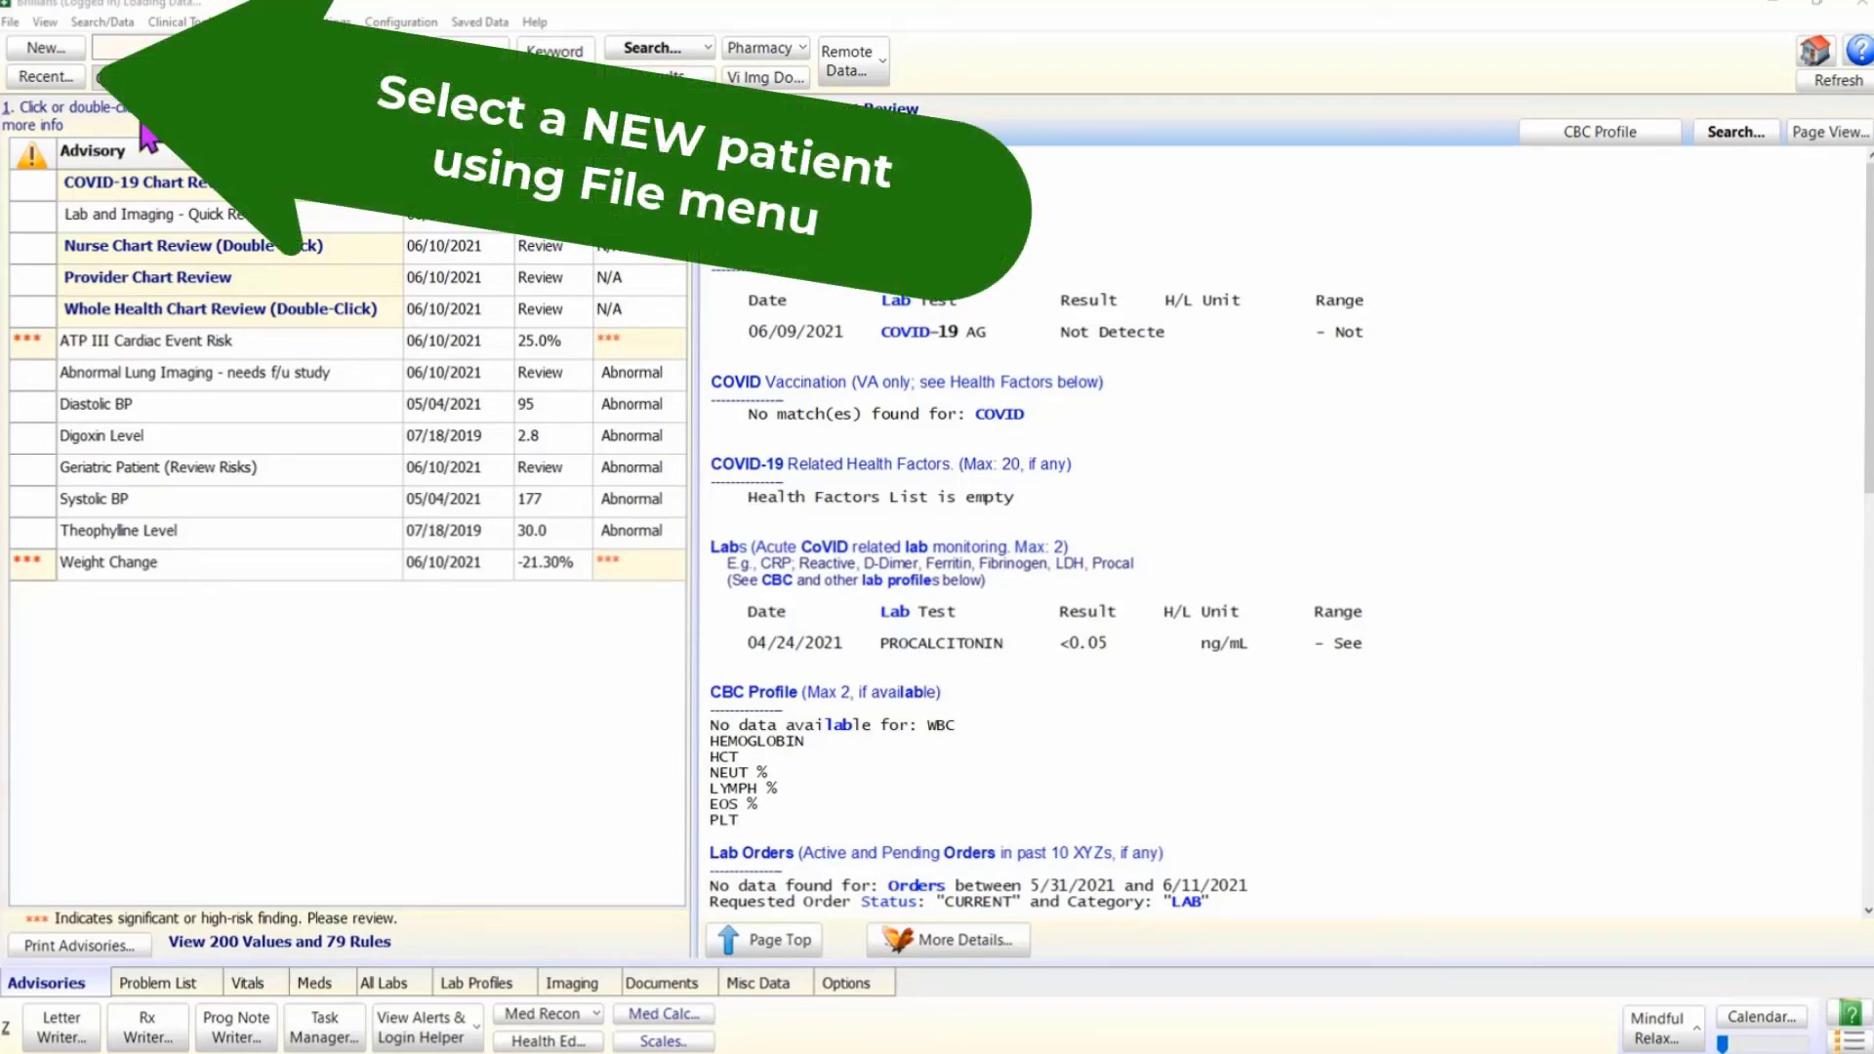
- Open the patient selection form for choosing a new patient in Brillians
{"action": "left_click", "coordinate": [39, 48]}
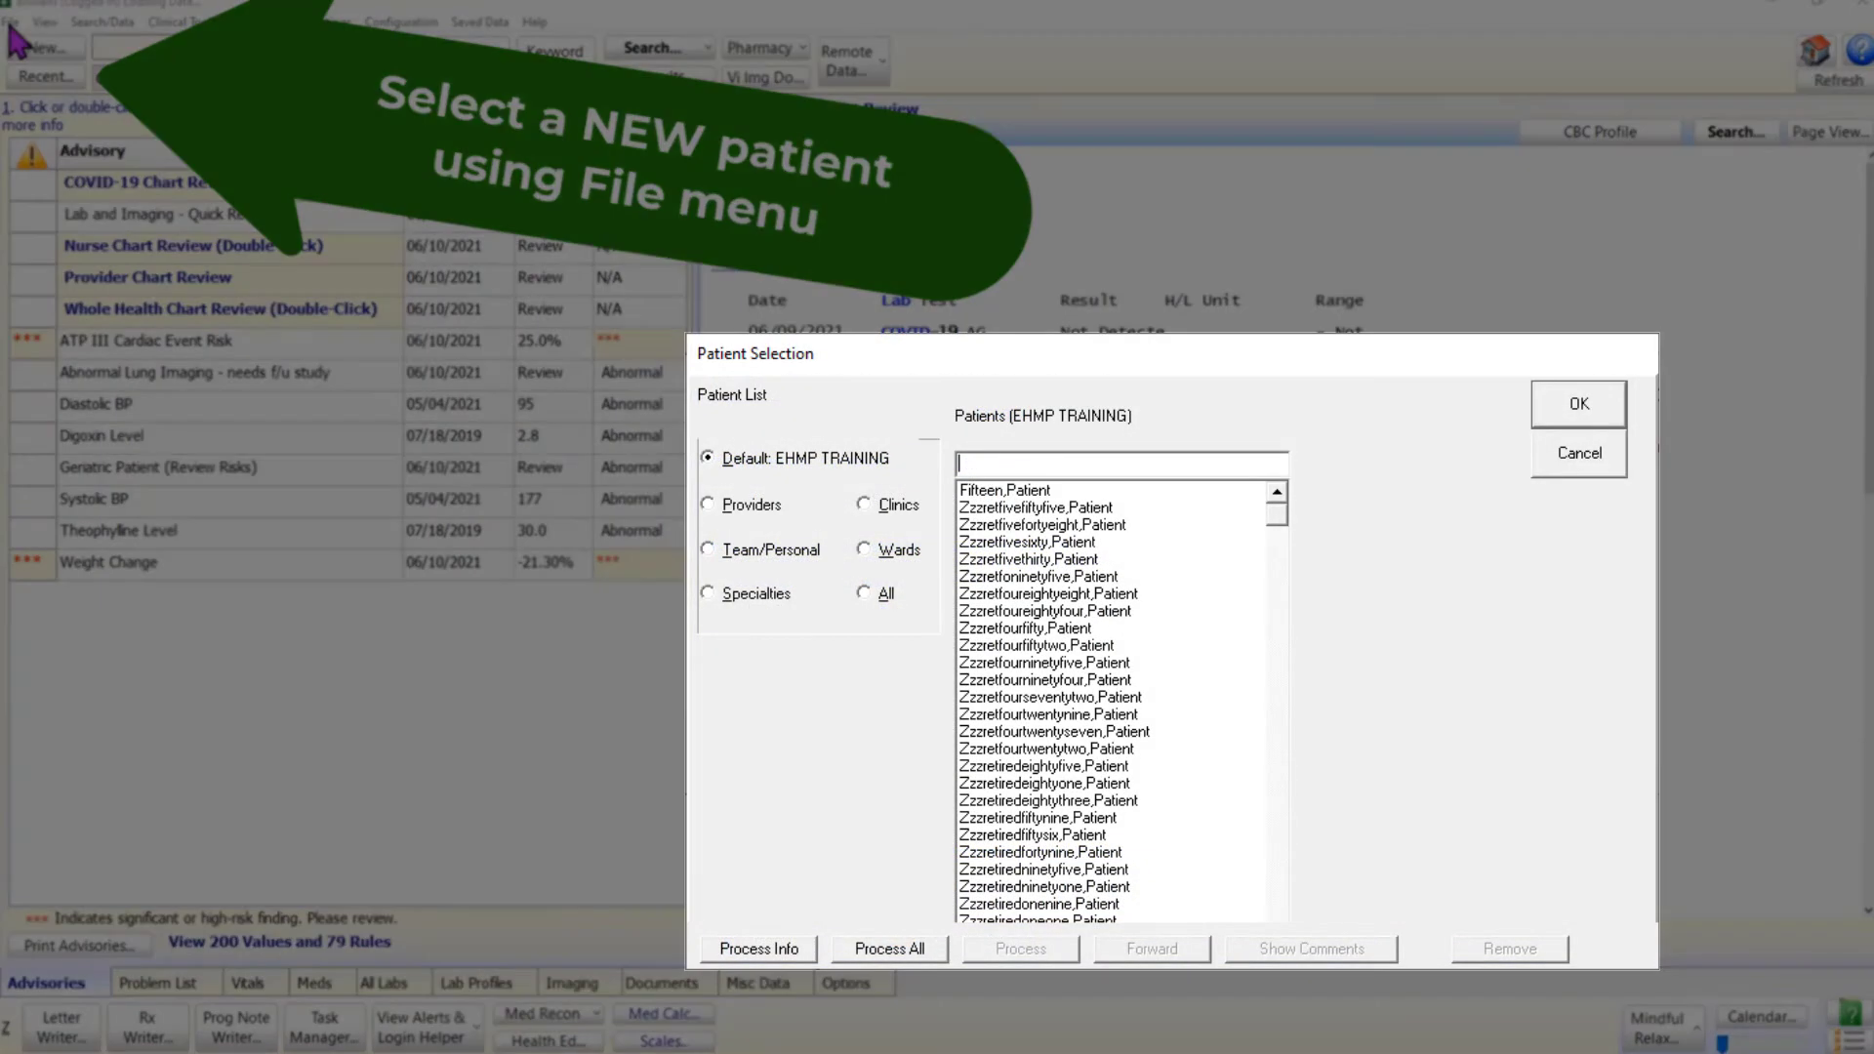
{"action": "left_click", "coordinate": [10, 21]}
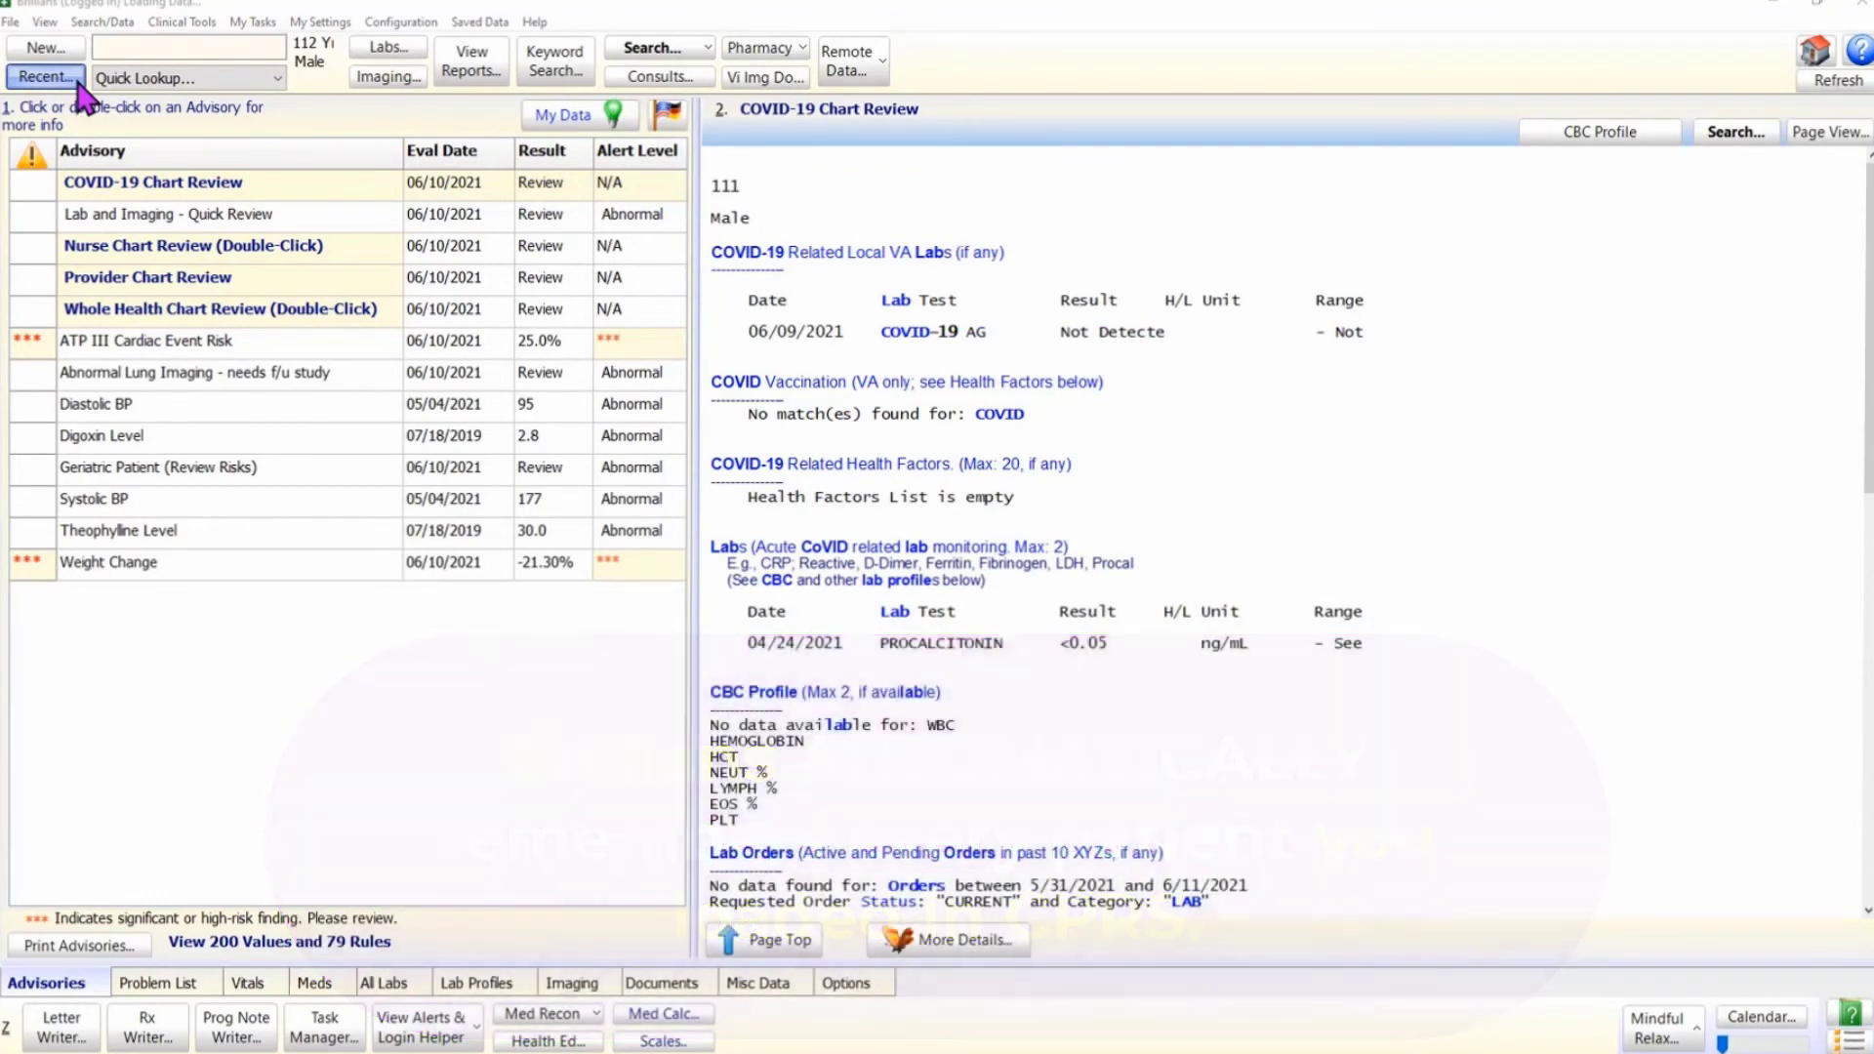
- Display the list of patients recently opened in CPRS or Brillians, close it, and display it again
{"action": "left_click", "coordinate": [78, 84]}
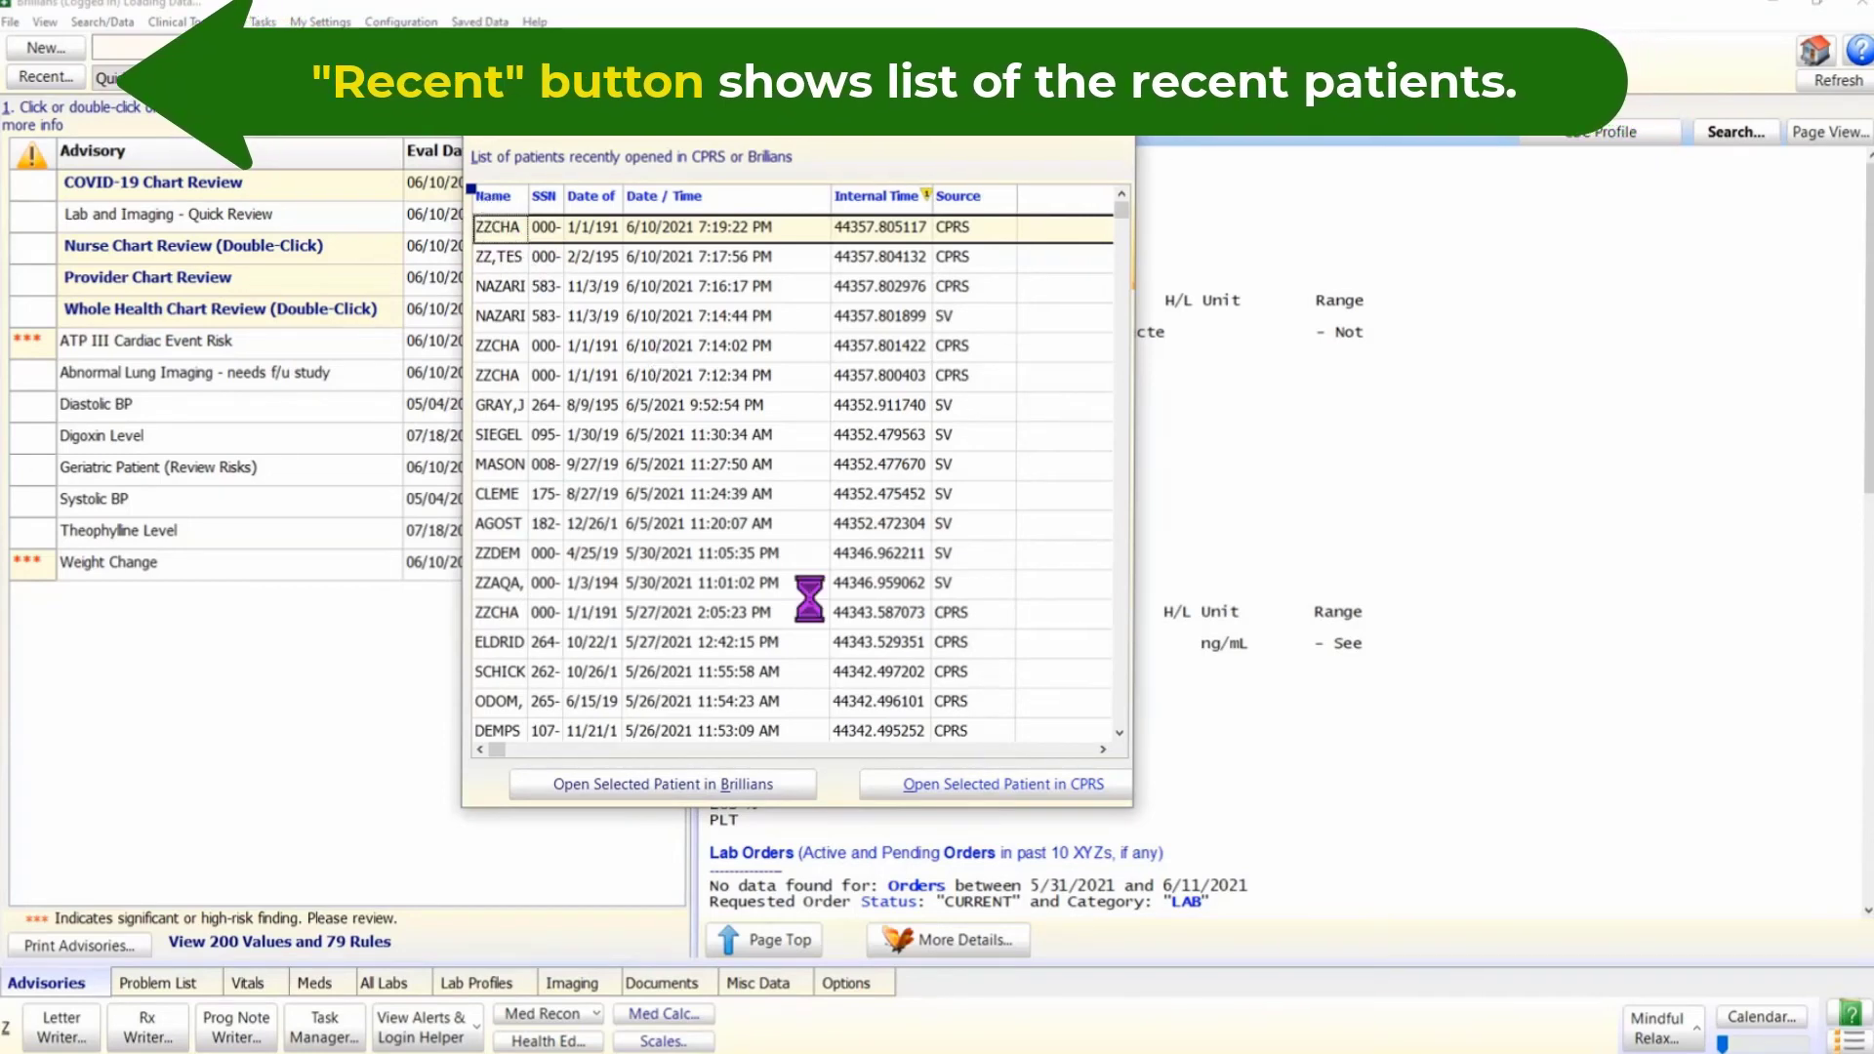
{"action": "key", "text": "Escape"}
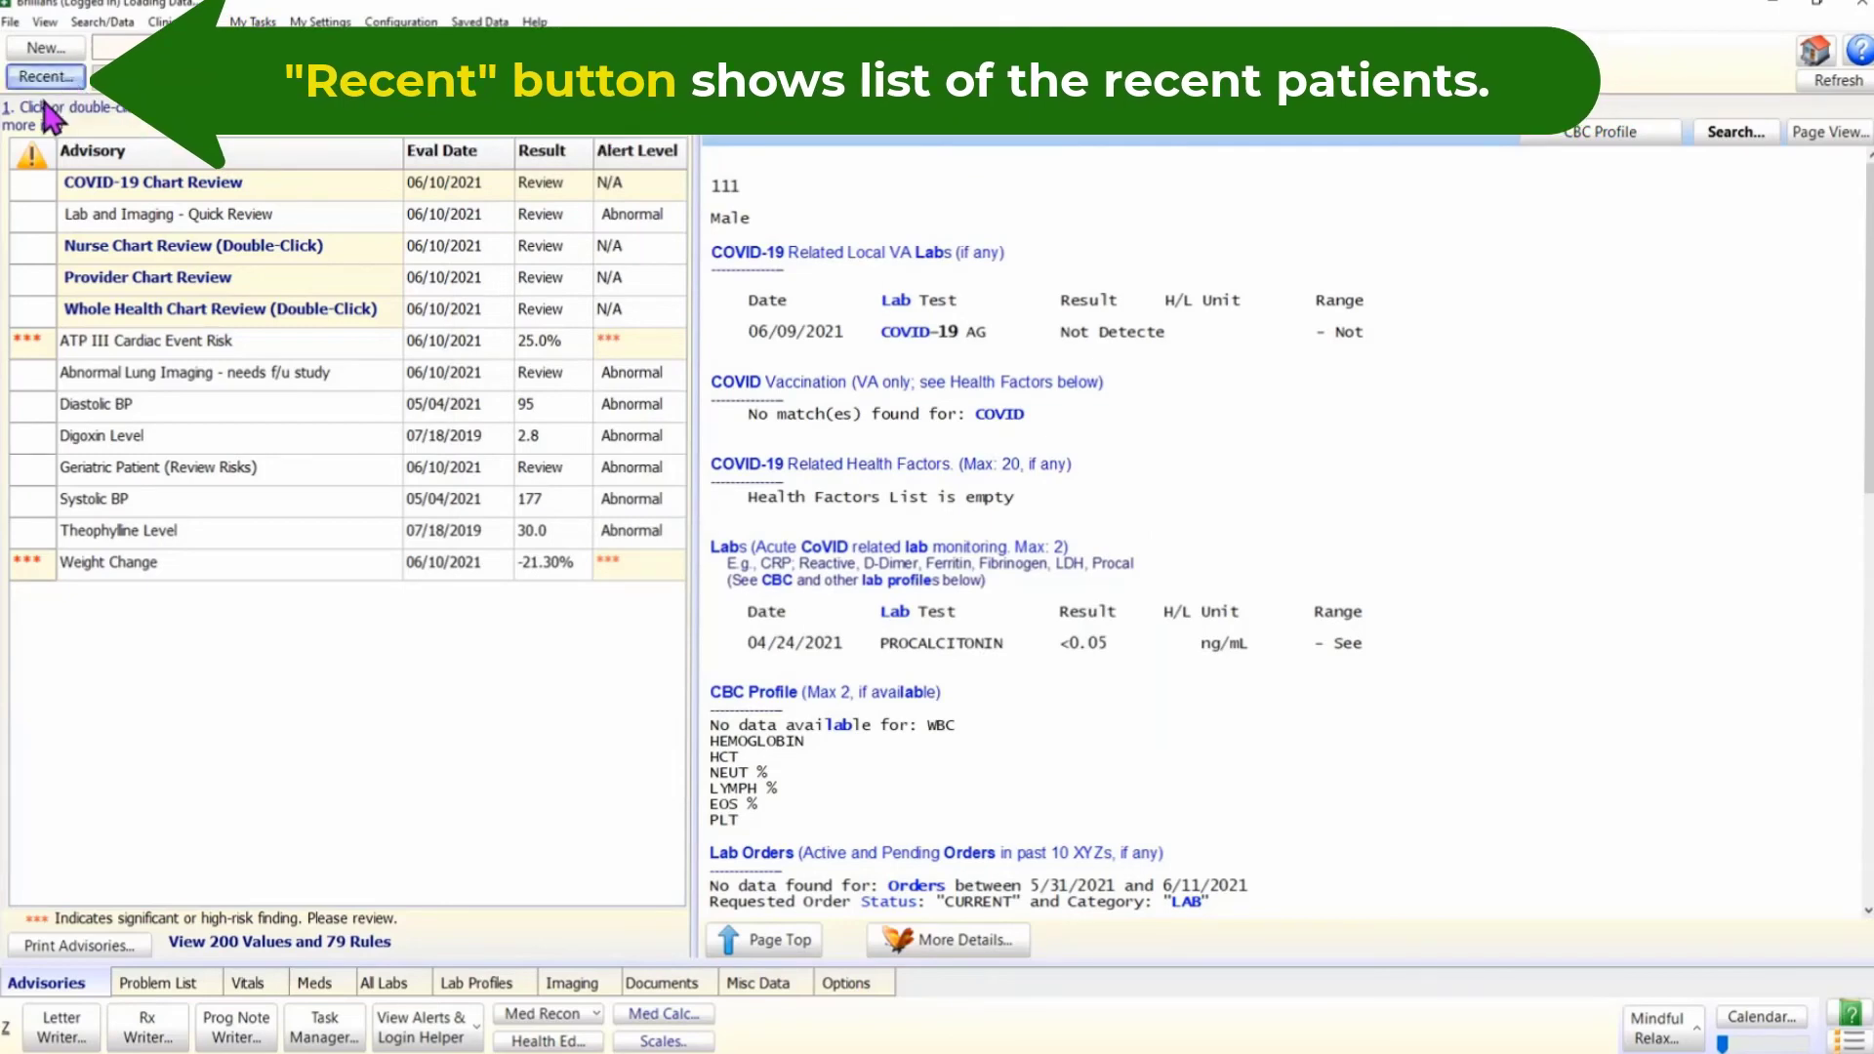
{"action": "left_click", "coordinate": [45, 76]}
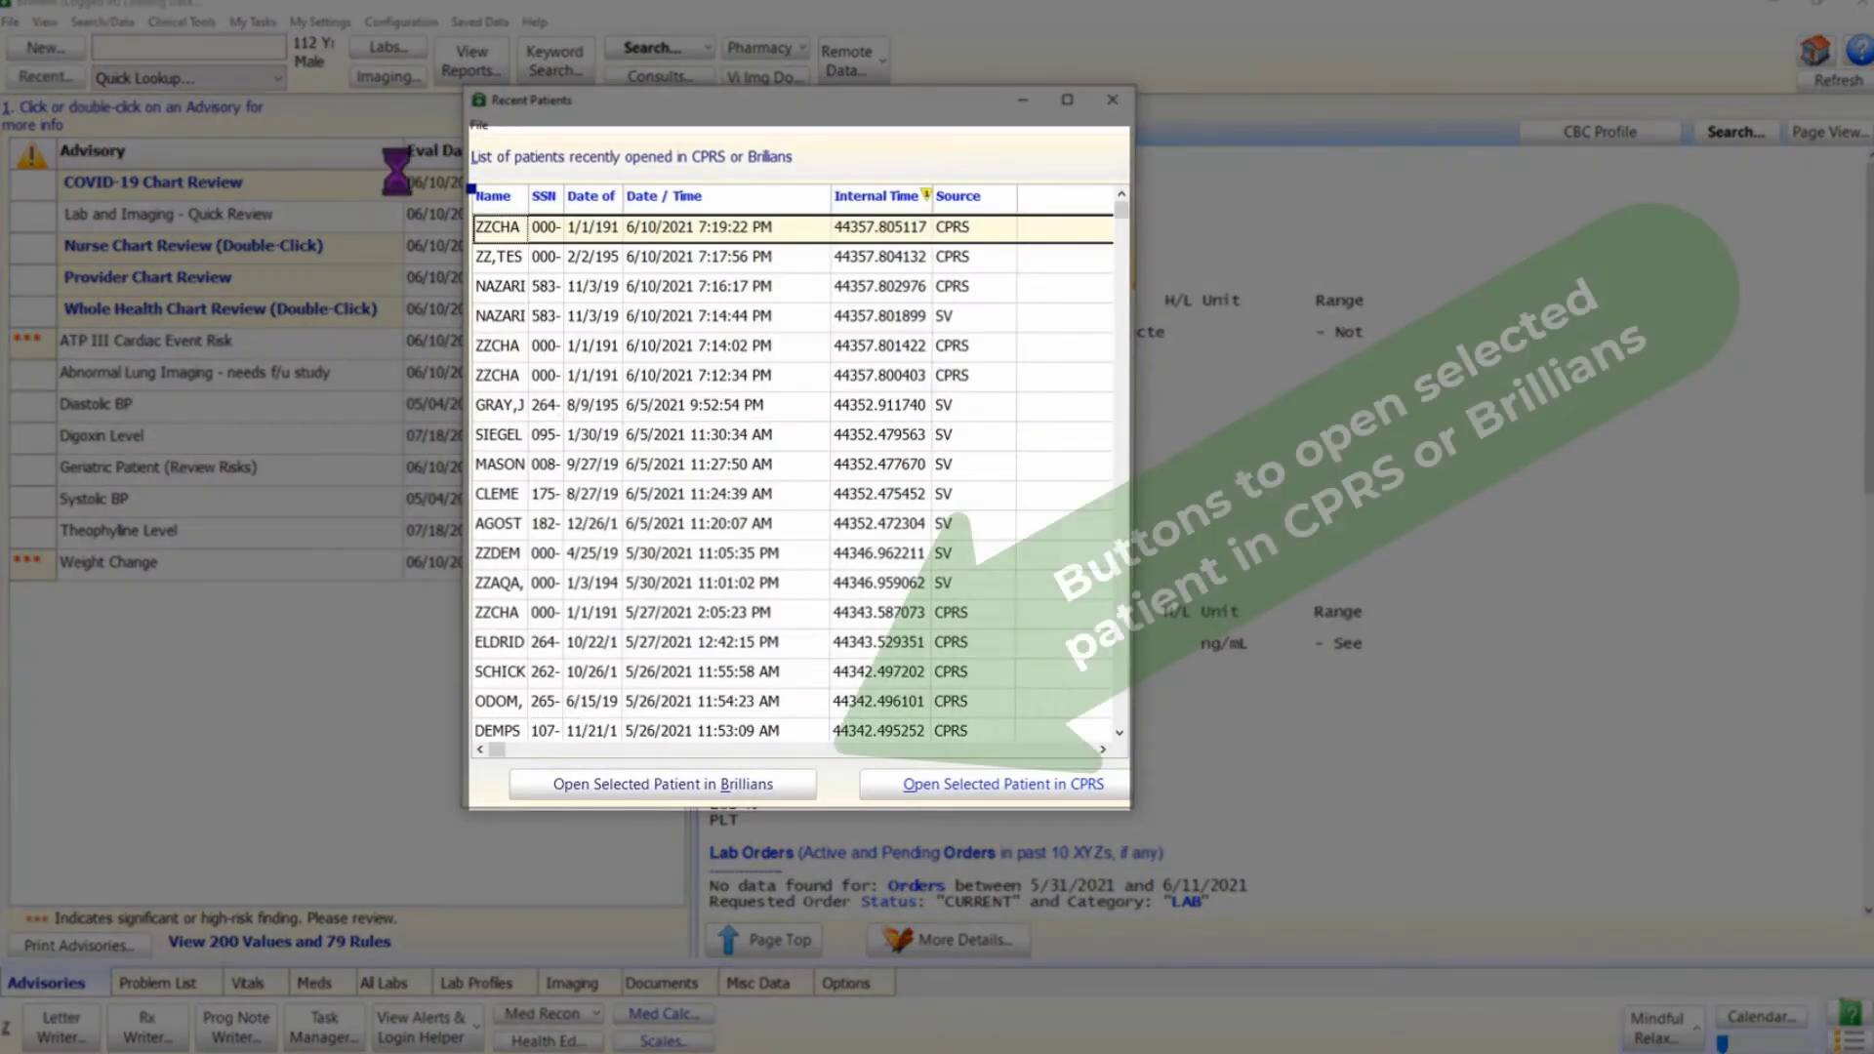